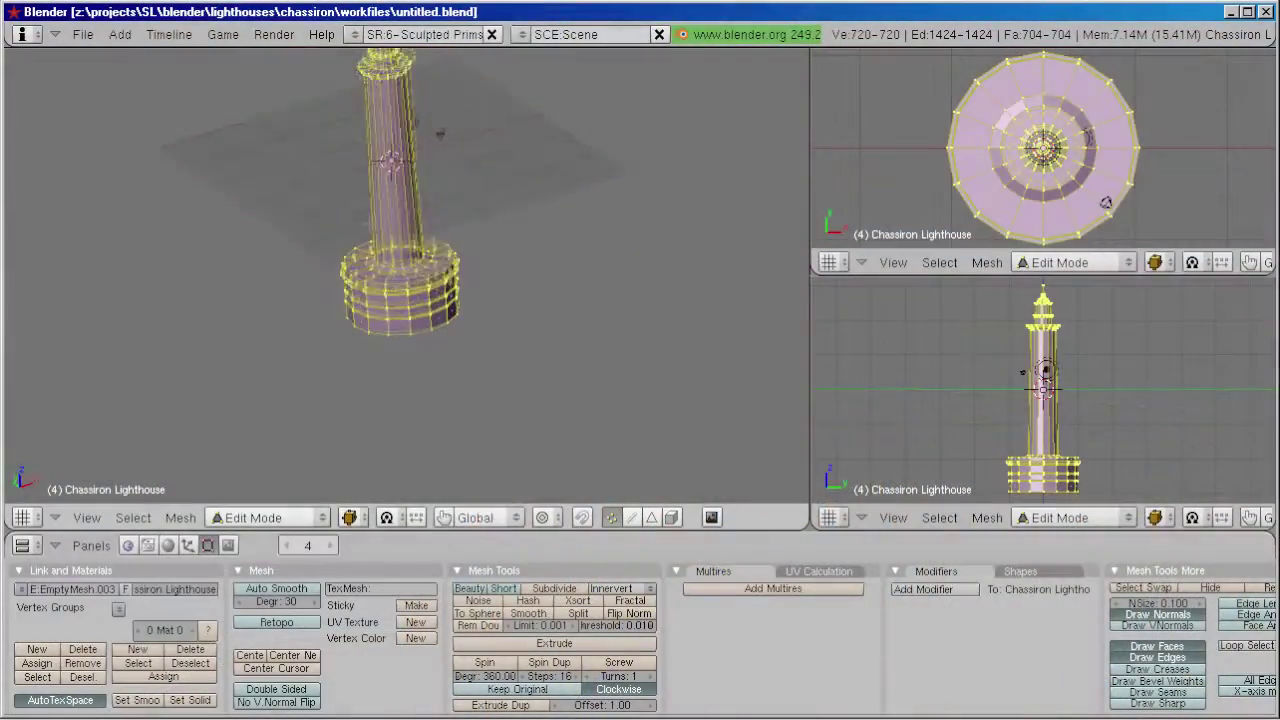
# Step: Orbit around the Chassiron lighthouse and begin exporting it to COLLADA 1.4 from Blender's File menu
pyautogui.moveTo(300, 260); pyautogui.dragTo(228, 320, button='middle')
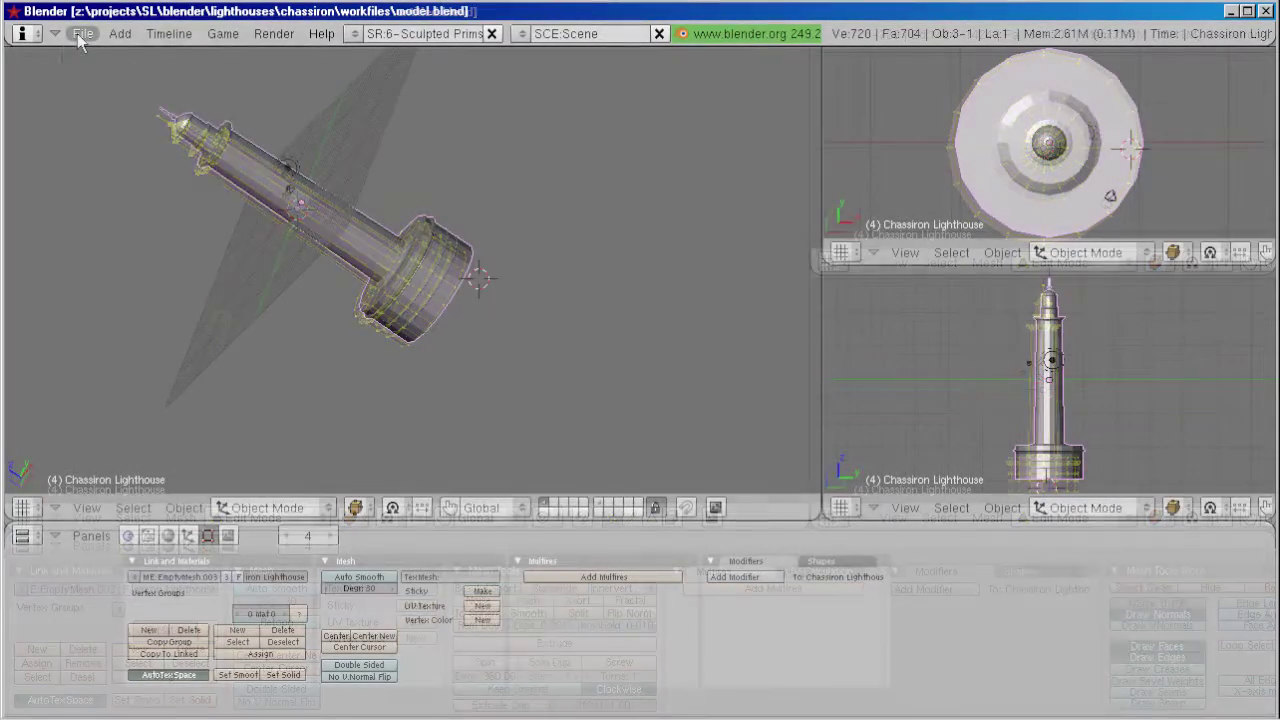
pyautogui.click(82, 34)
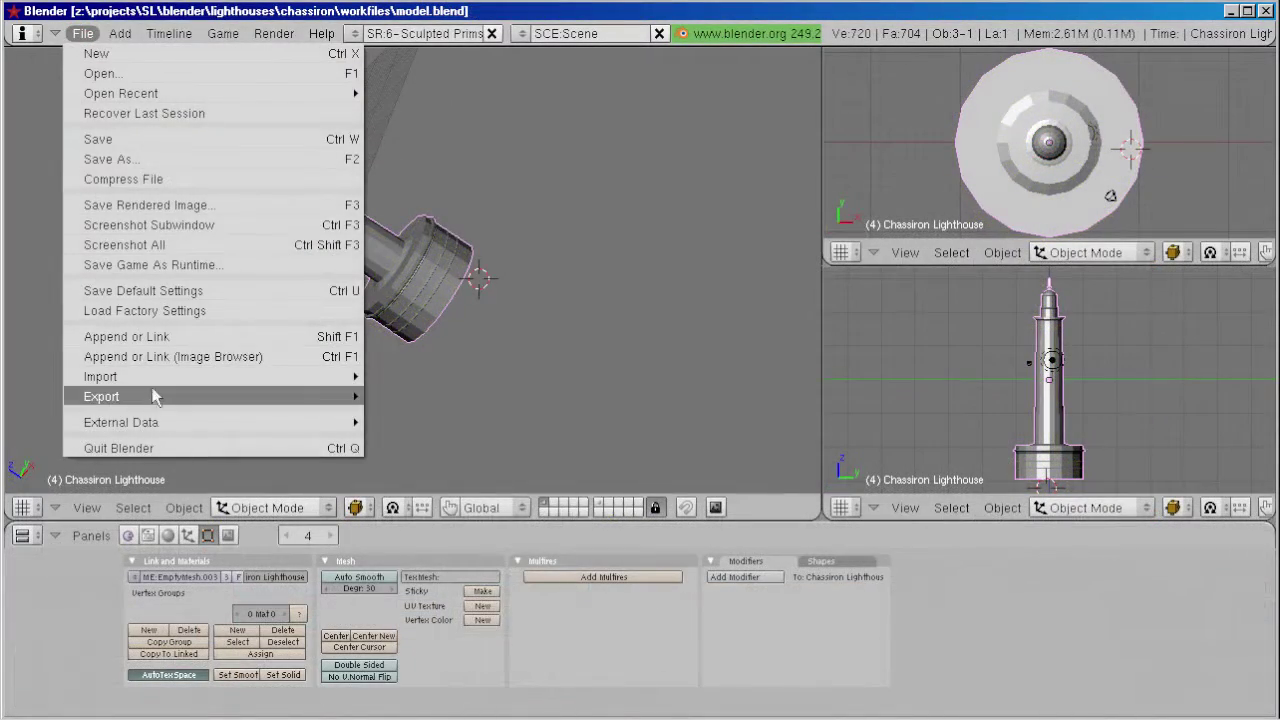
pyautogui.moveTo(229, 396)
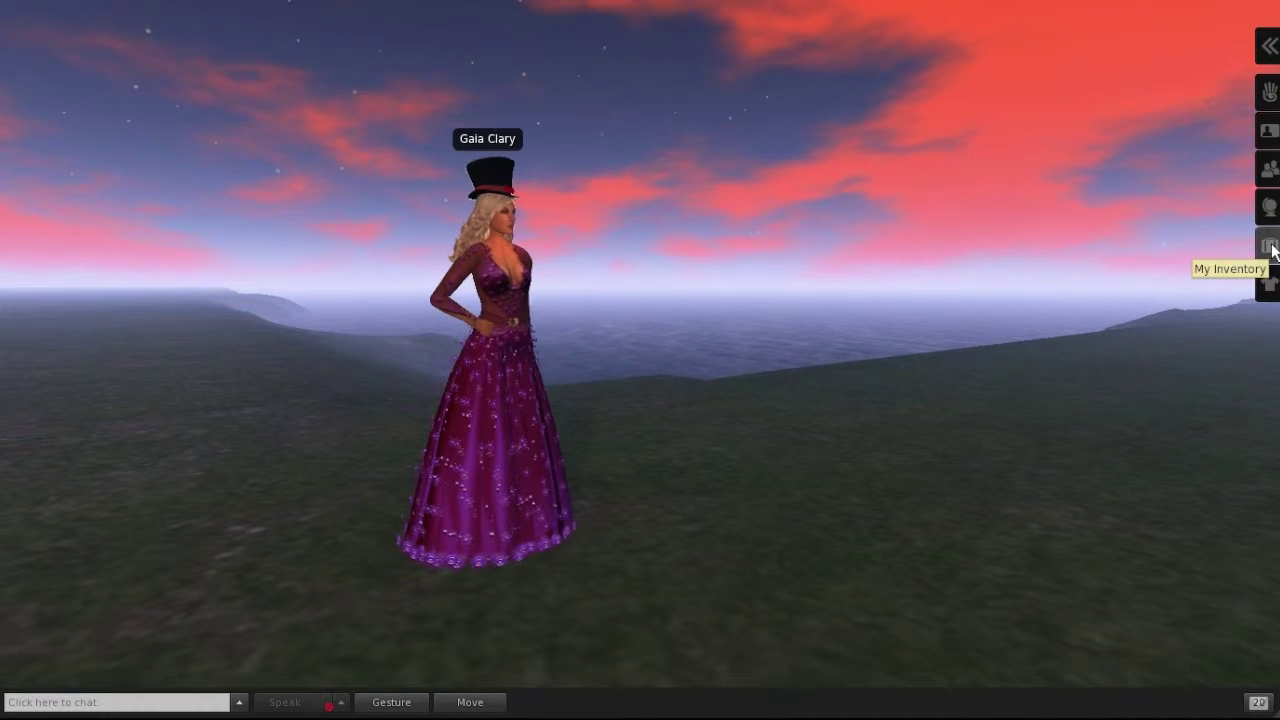
# Step: Load chassiron.dae into the model uploader from My Inventory, previewing 1408 triangles at 16.175 cost
pyautogui.click(1270, 247)
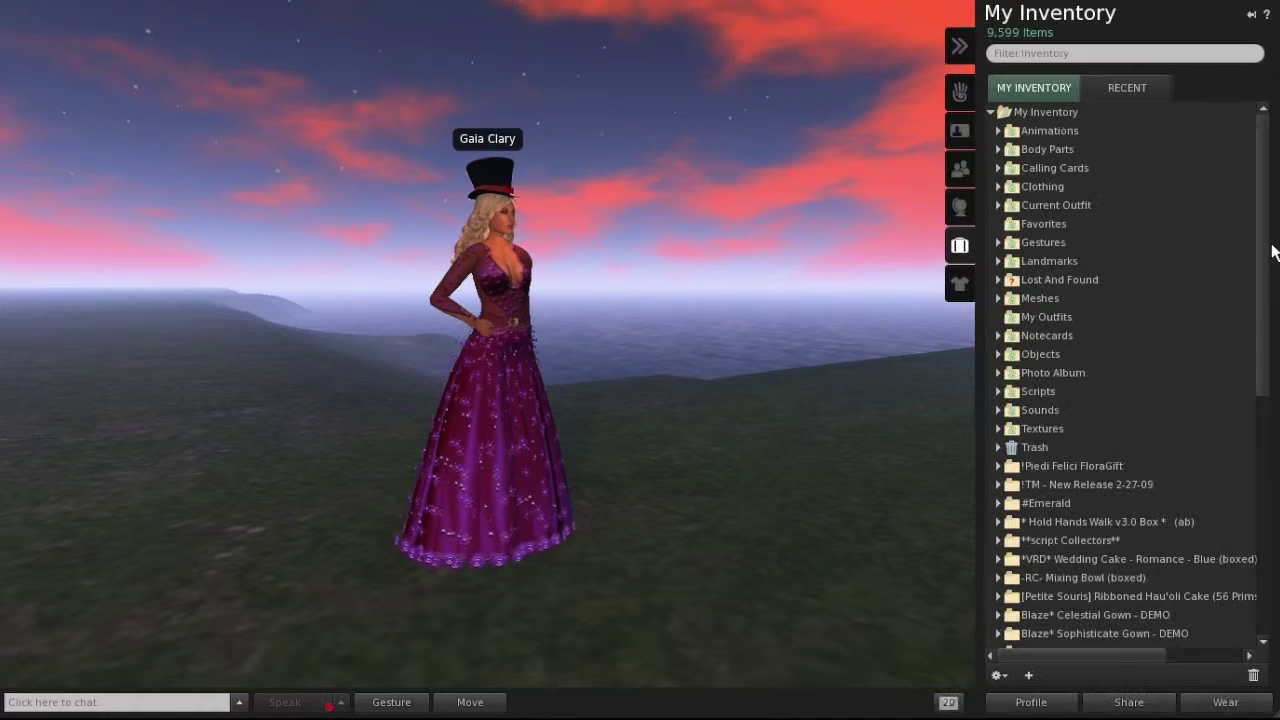
pyautogui.click(1028, 675)
pyautogui.moveTo(1061, 562)
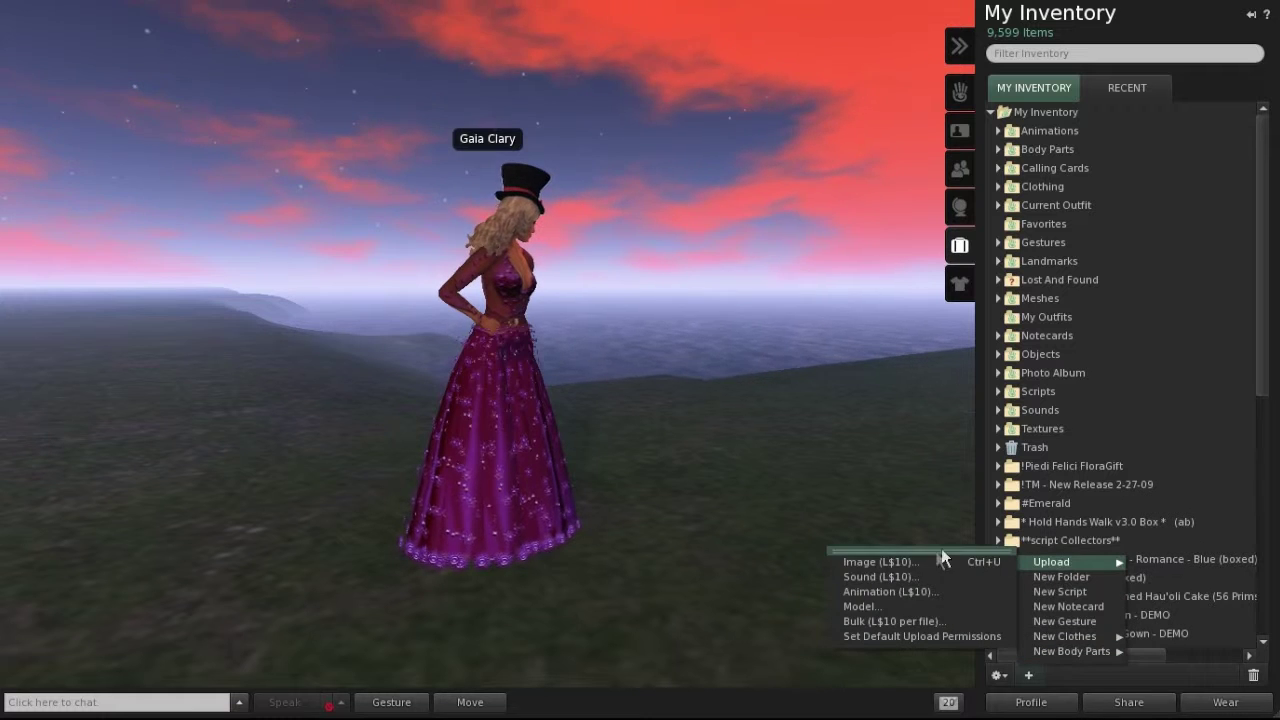
pyautogui.click(895, 607)
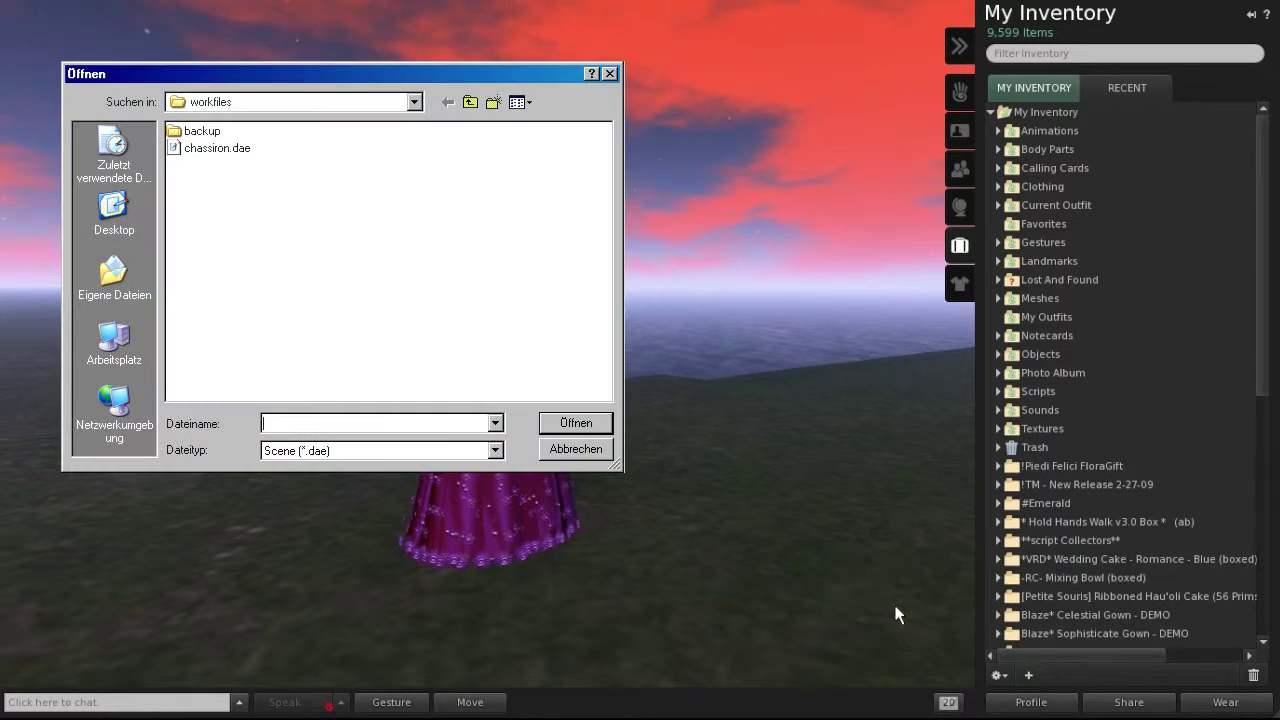
pyautogui.click(226, 152)
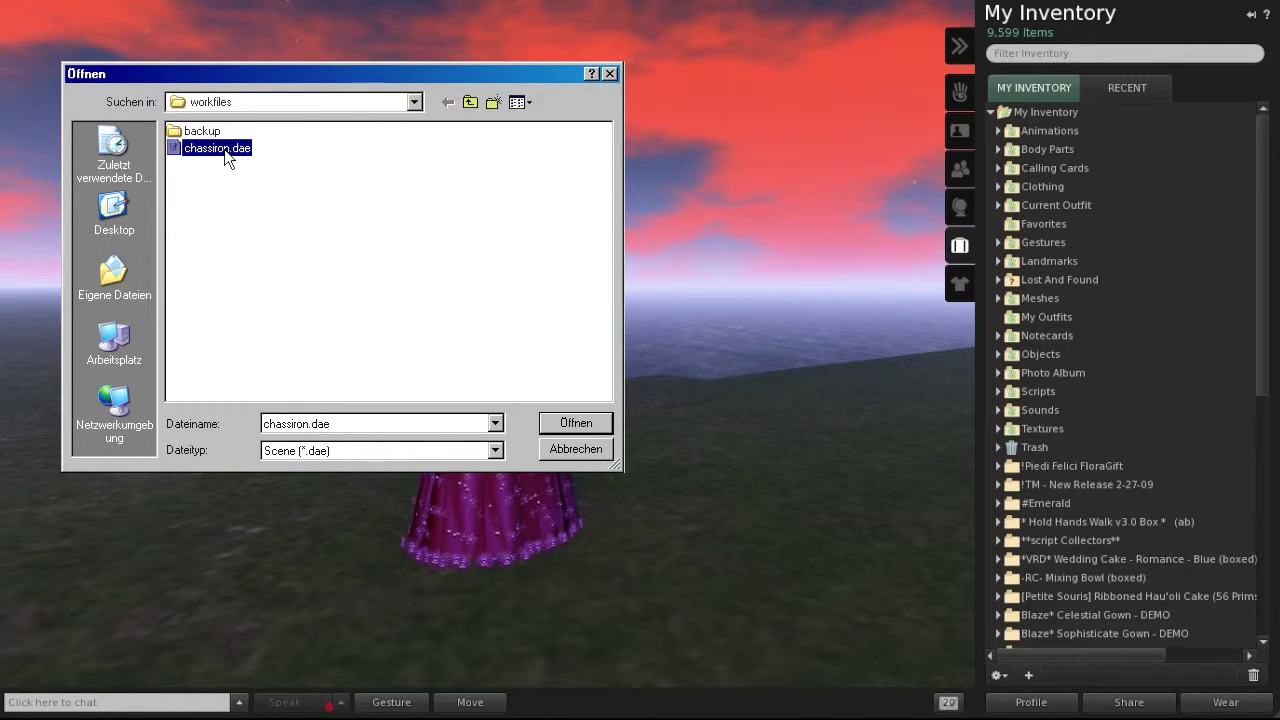
pyautogui.click(575, 425)
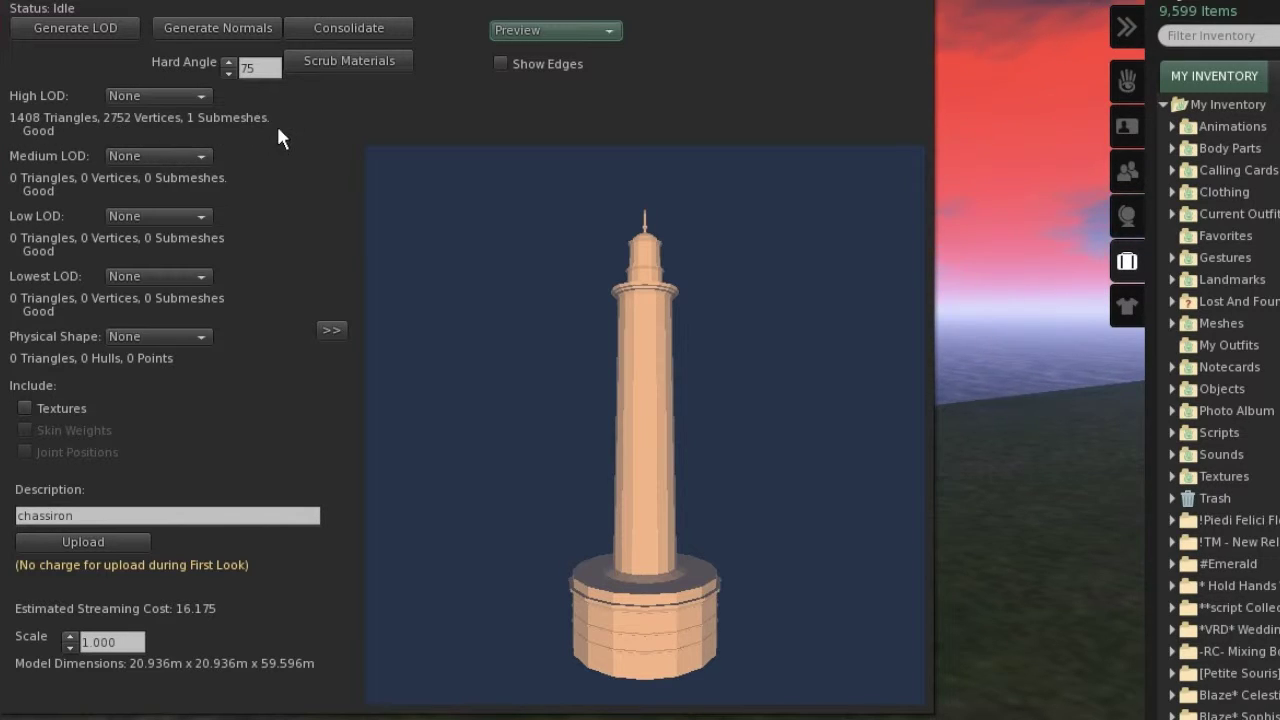
# Step: Keep Medium LOD at None and generate LODs of 352, 87 and 42 triangles, cost 9.519
pyautogui.click(200, 160)
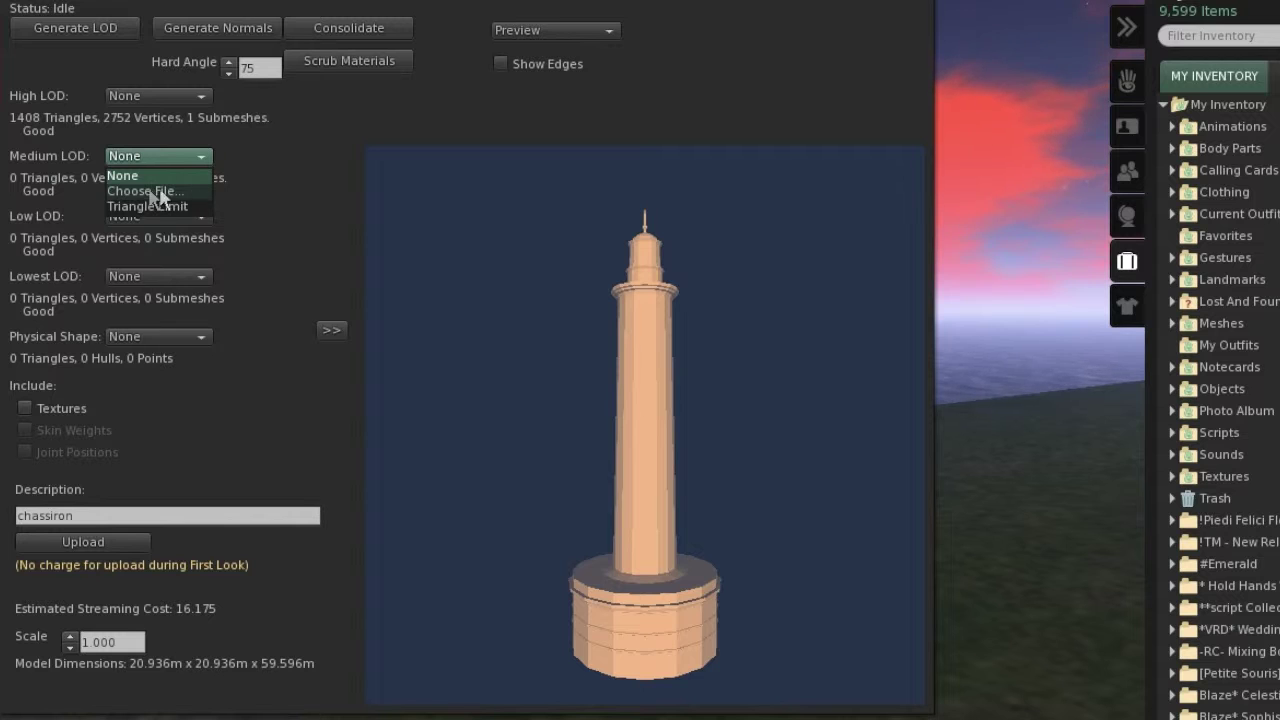
pyautogui.click(280, 194)
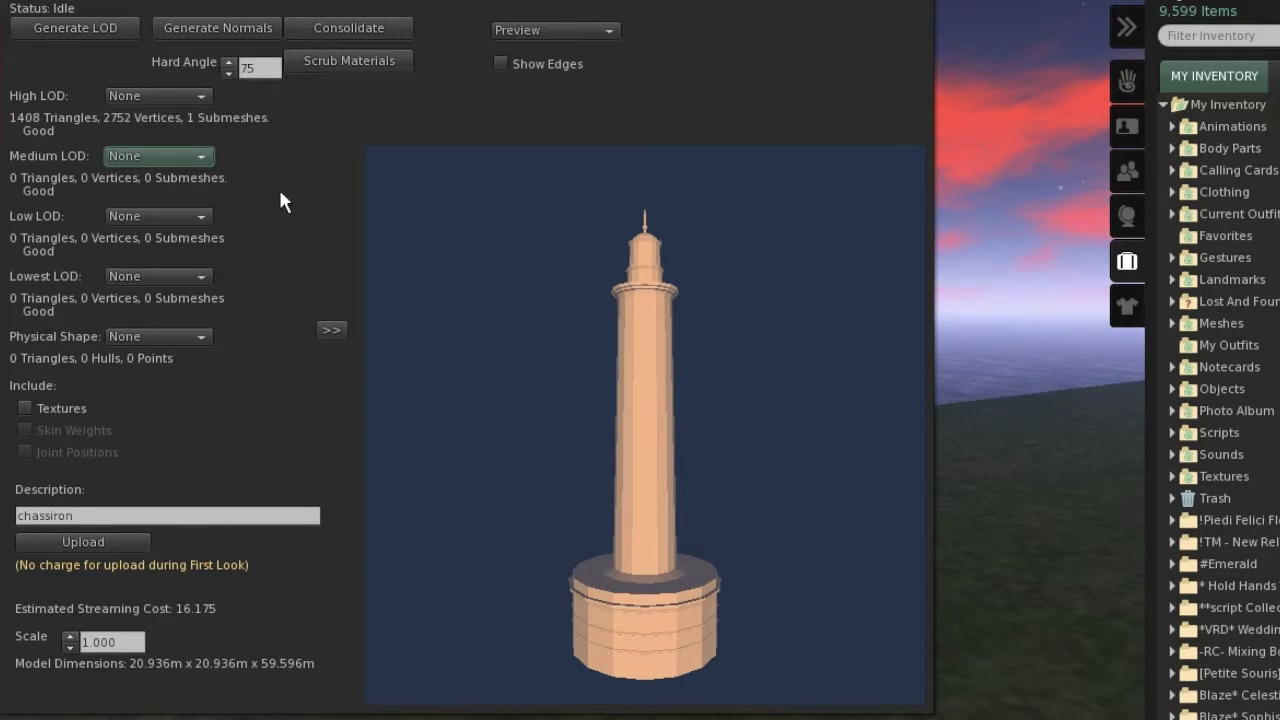
pyautogui.click(118, 38)
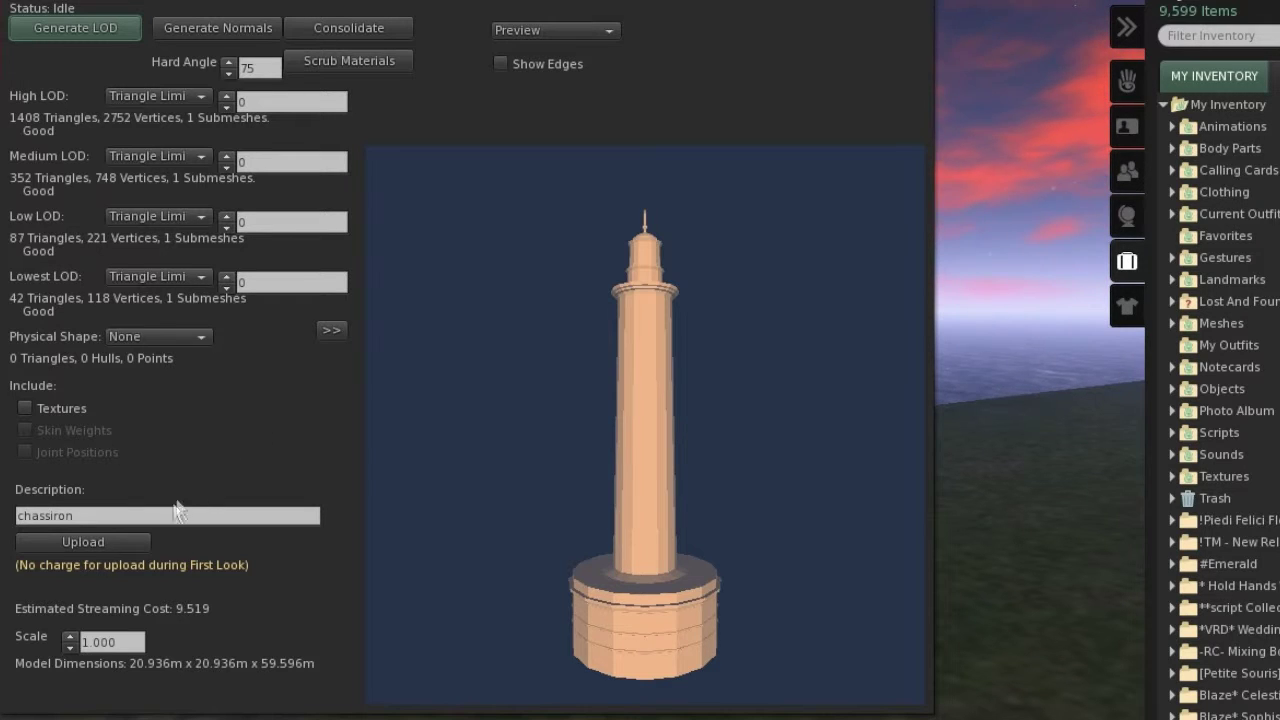
# Step: Upload the model as Chassiron_Lightho_002, then turn the avatar right toward the coastline
pyautogui.click(125, 544)
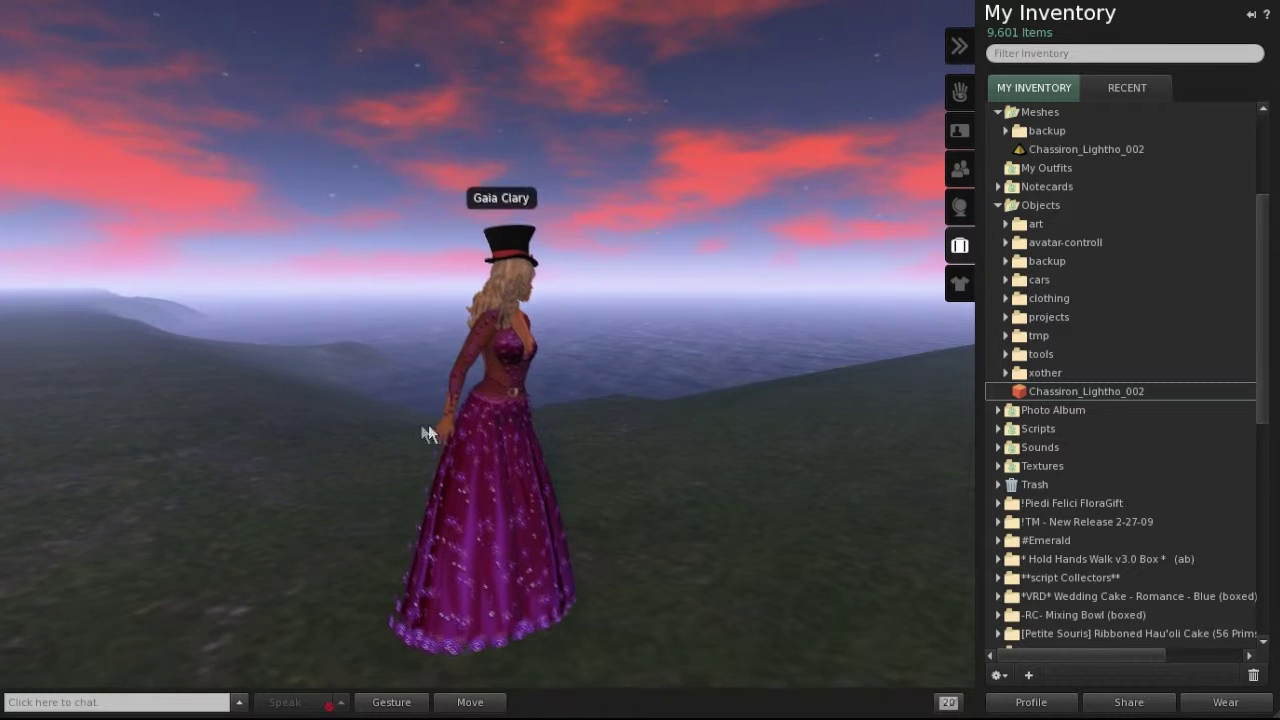
pyautogui.press('Escape')
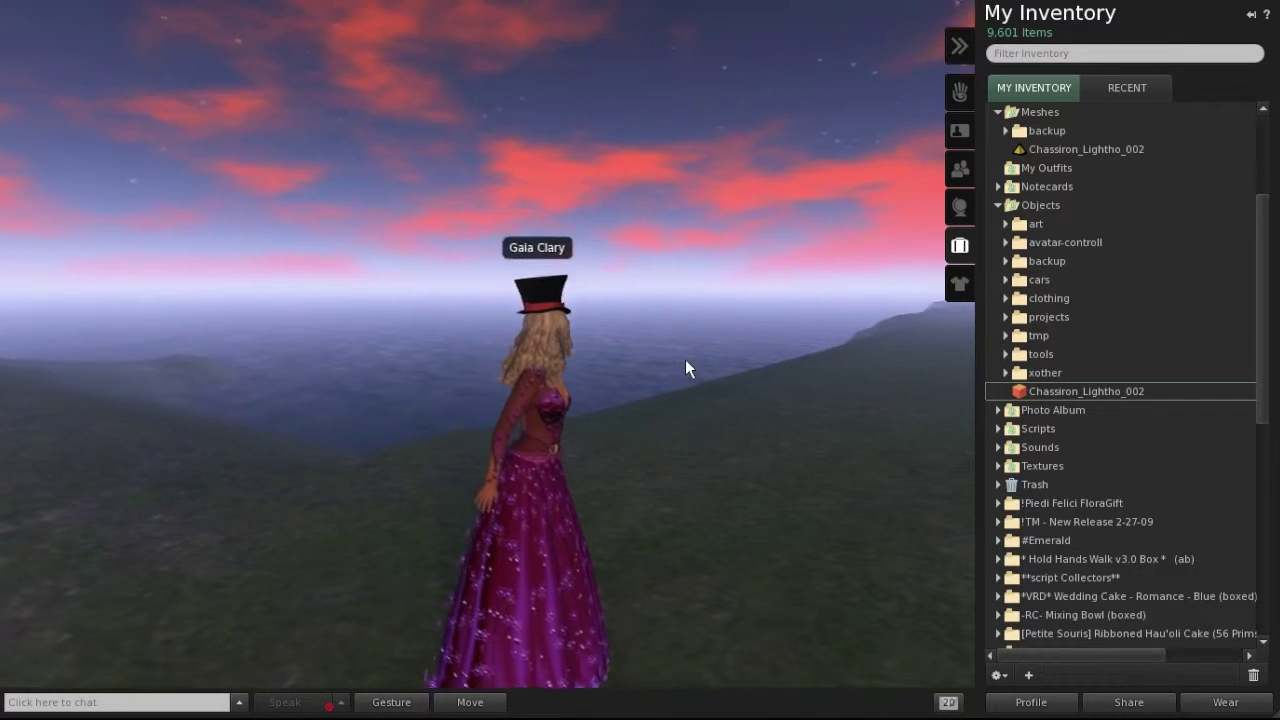
pyautogui.press('Right')
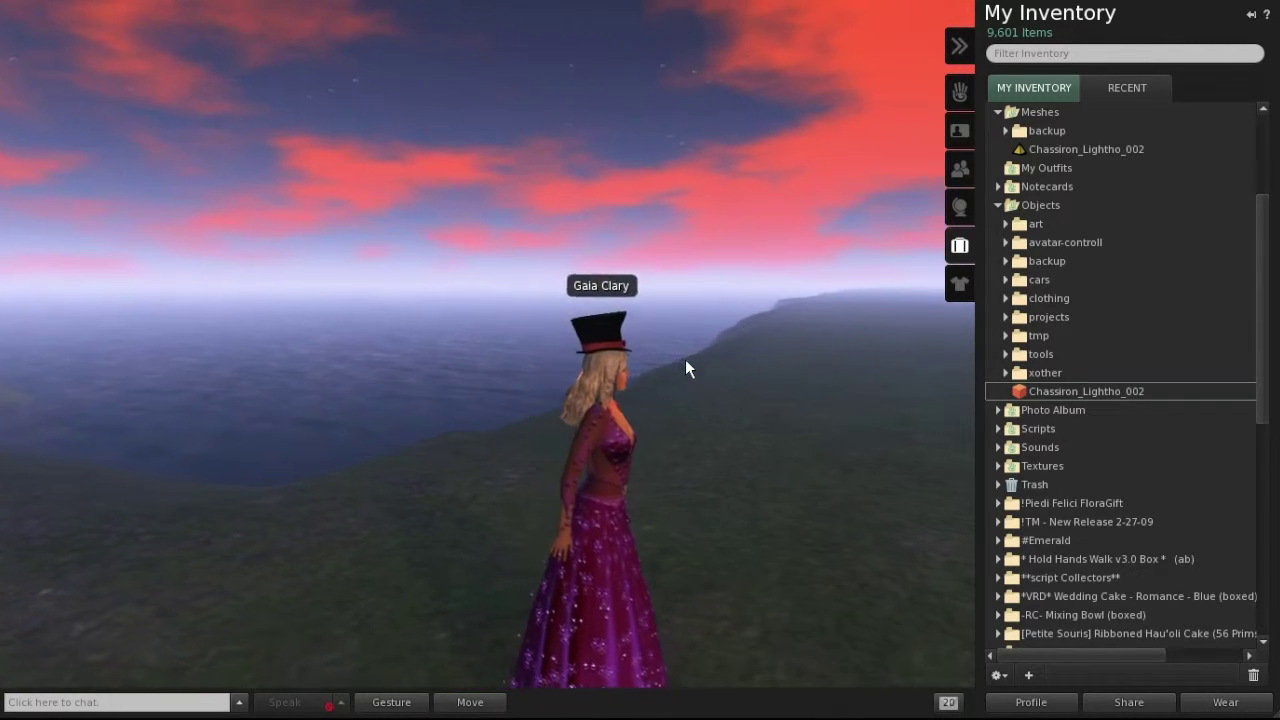
pyautogui.press('Right')
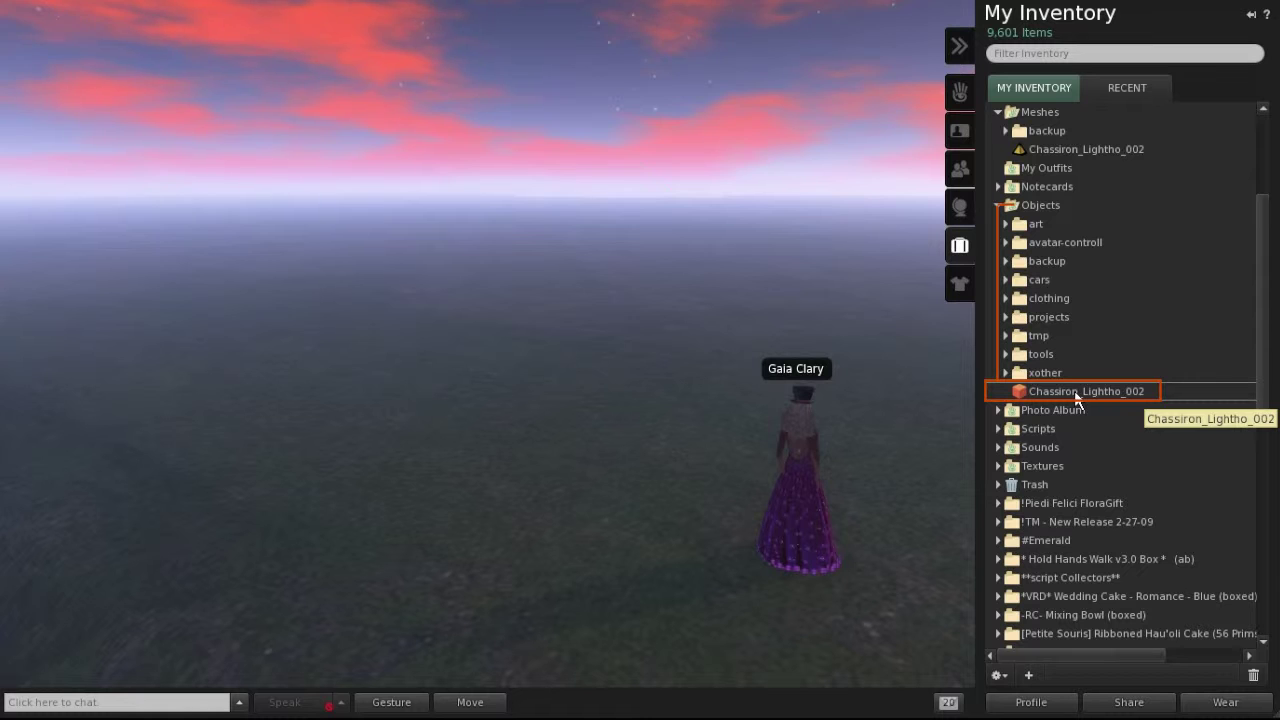
# Step: Drop Chassiron_Lightho_002 from Objects onto the ground near the avatar and look up the tower
pyautogui.moveTo(1068, 387); pyautogui.dragTo(787, 309)
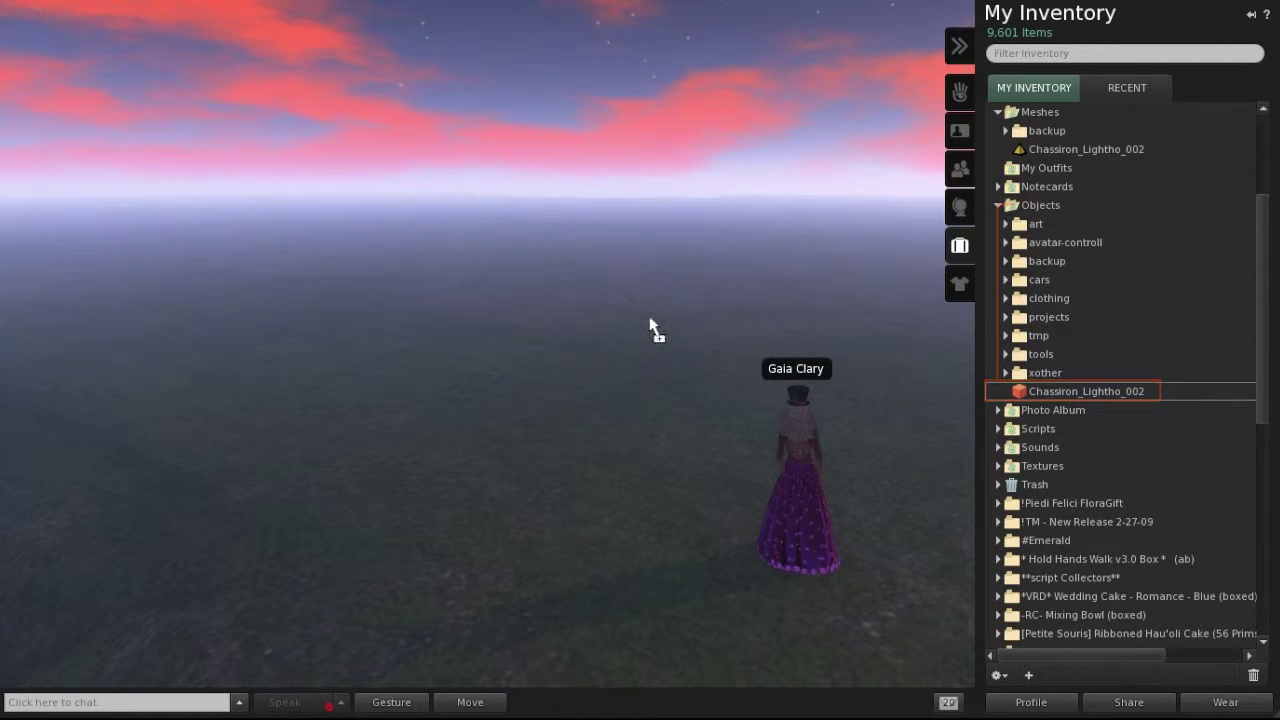
pyautogui.moveTo(644, 310); pyautogui.dragTo(656, 310)
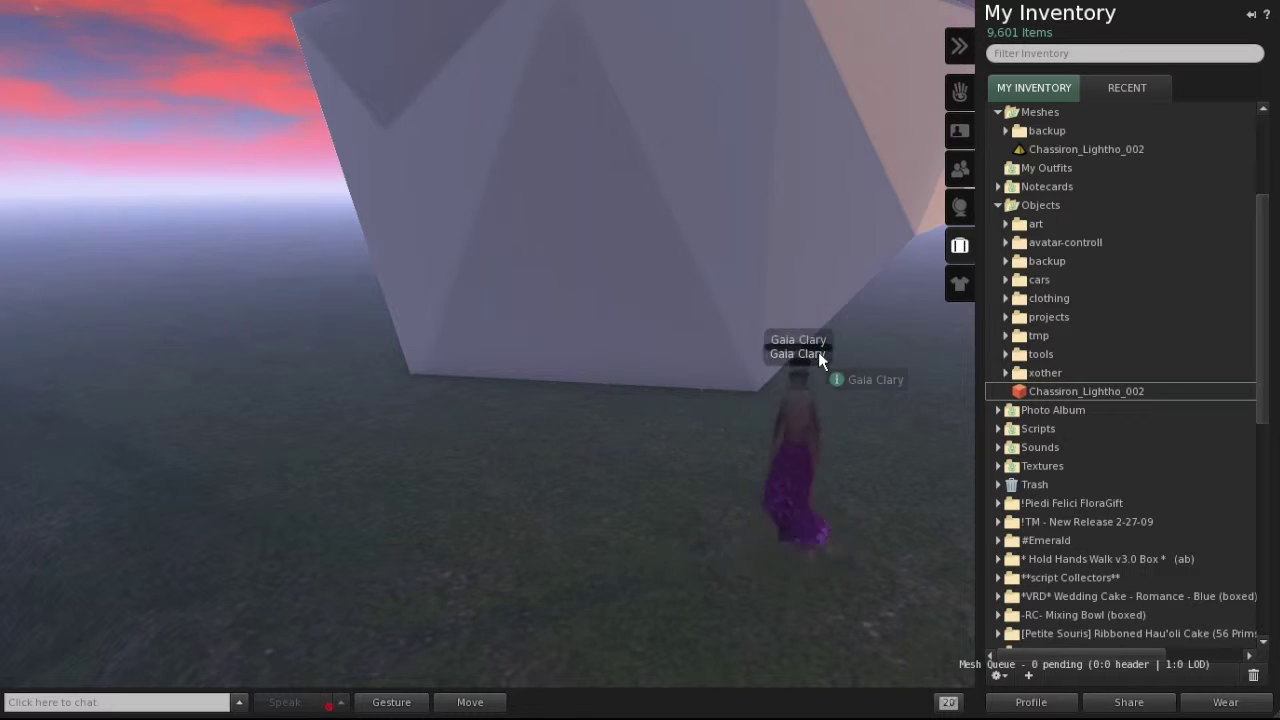
pyautogui.scroll(3, 818, 352)
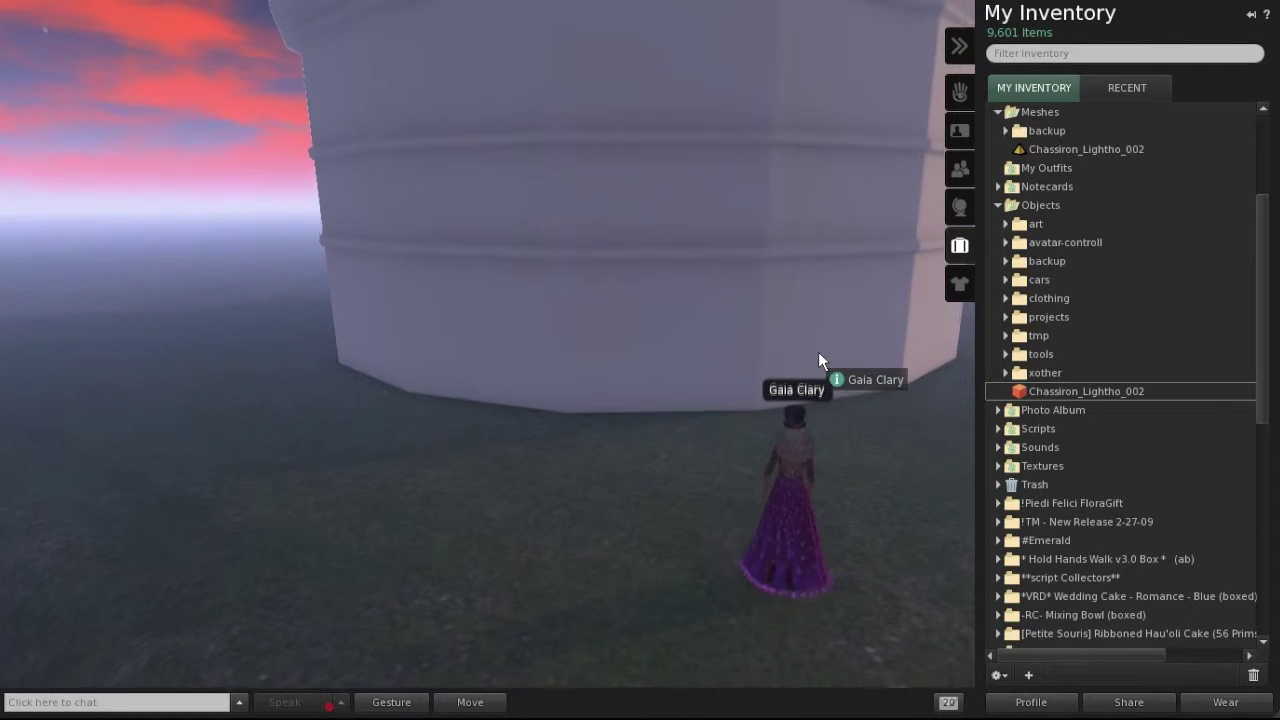
pyautogui.press('pageup')
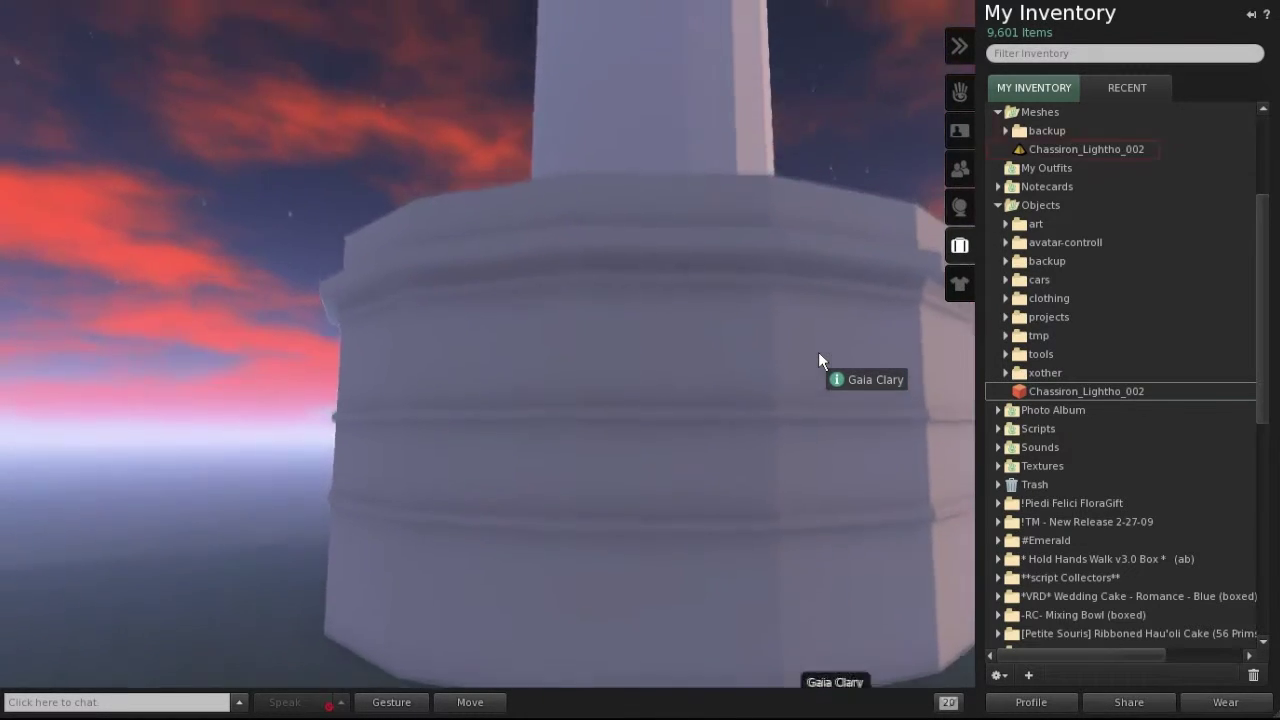
pyautogui.press('pageup')
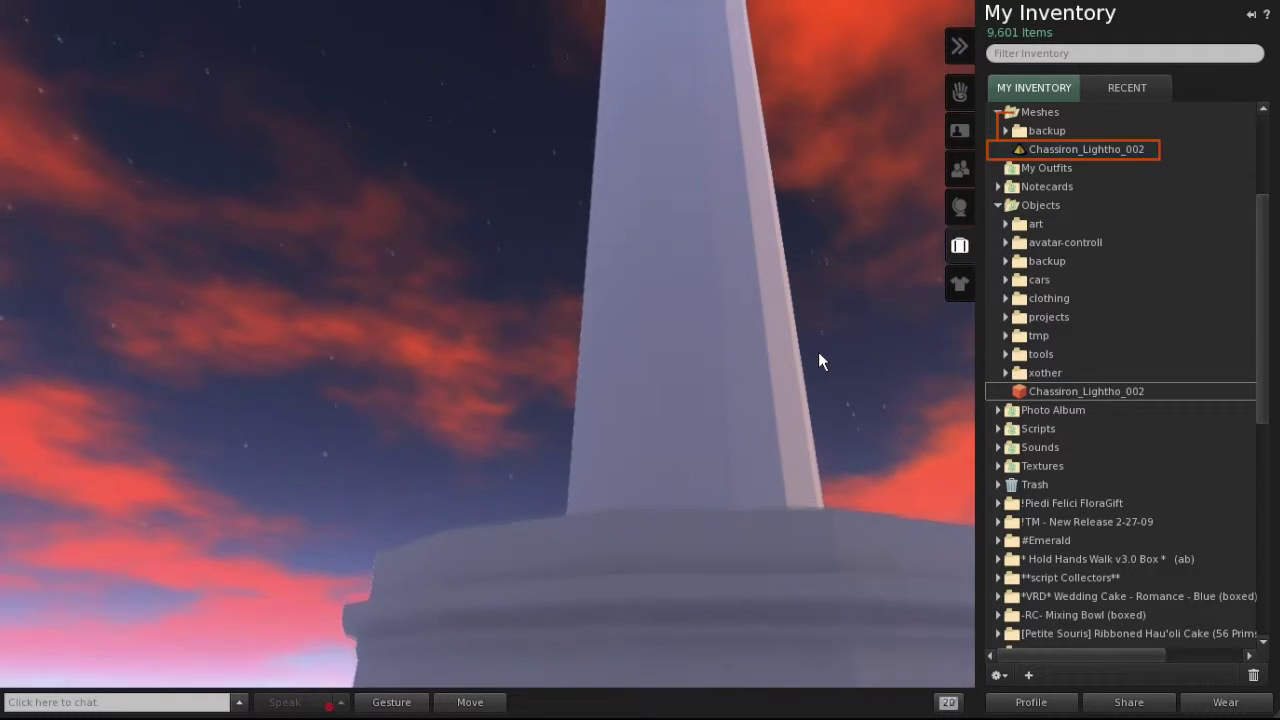
pyautogui.press('pageup')
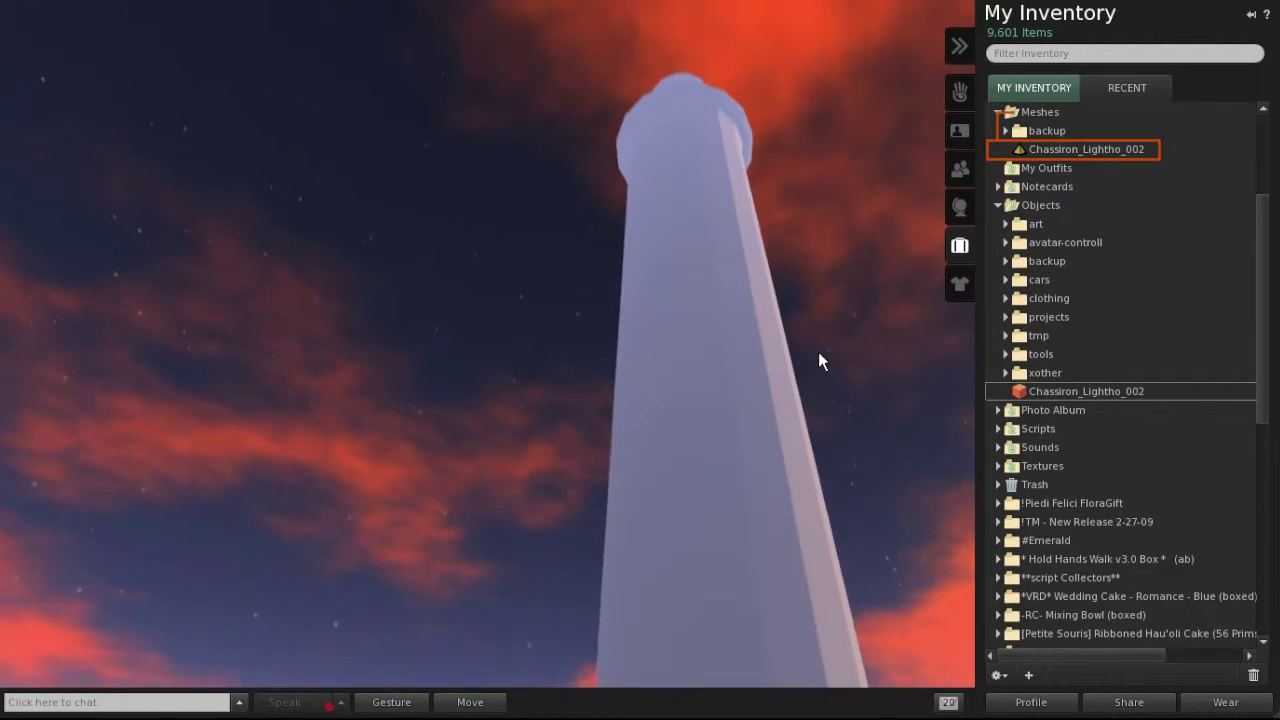
pyautogui.press('pageup')
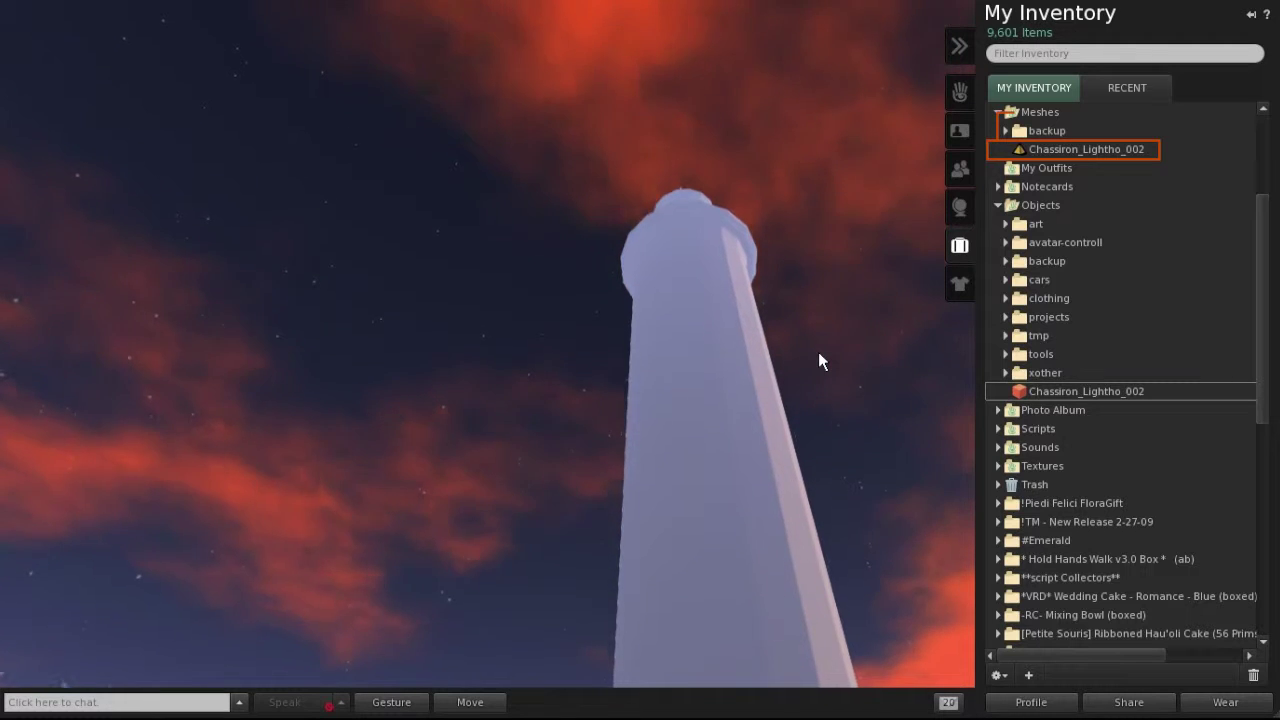
pyautogui.press('pageup')
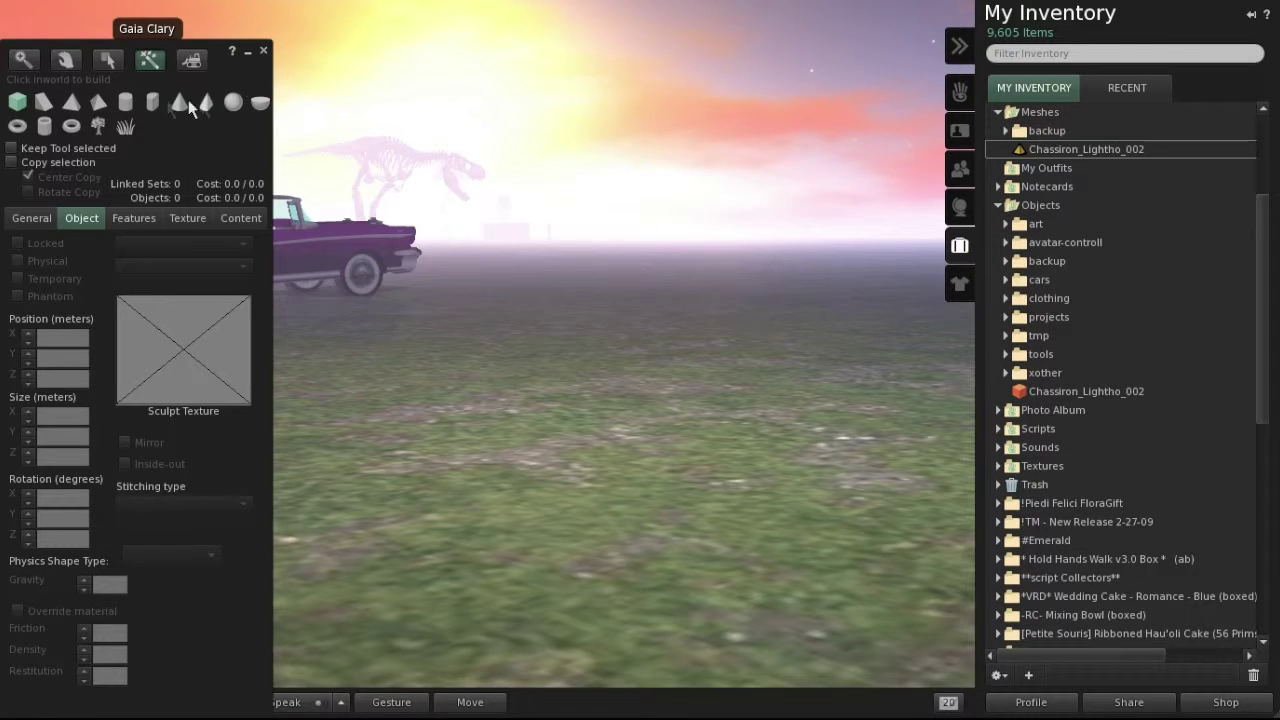
# Step: Create a new 0.5 m box prim and convert it to Sculpted with Mesh stitching
pyautogui.click(616, 468)
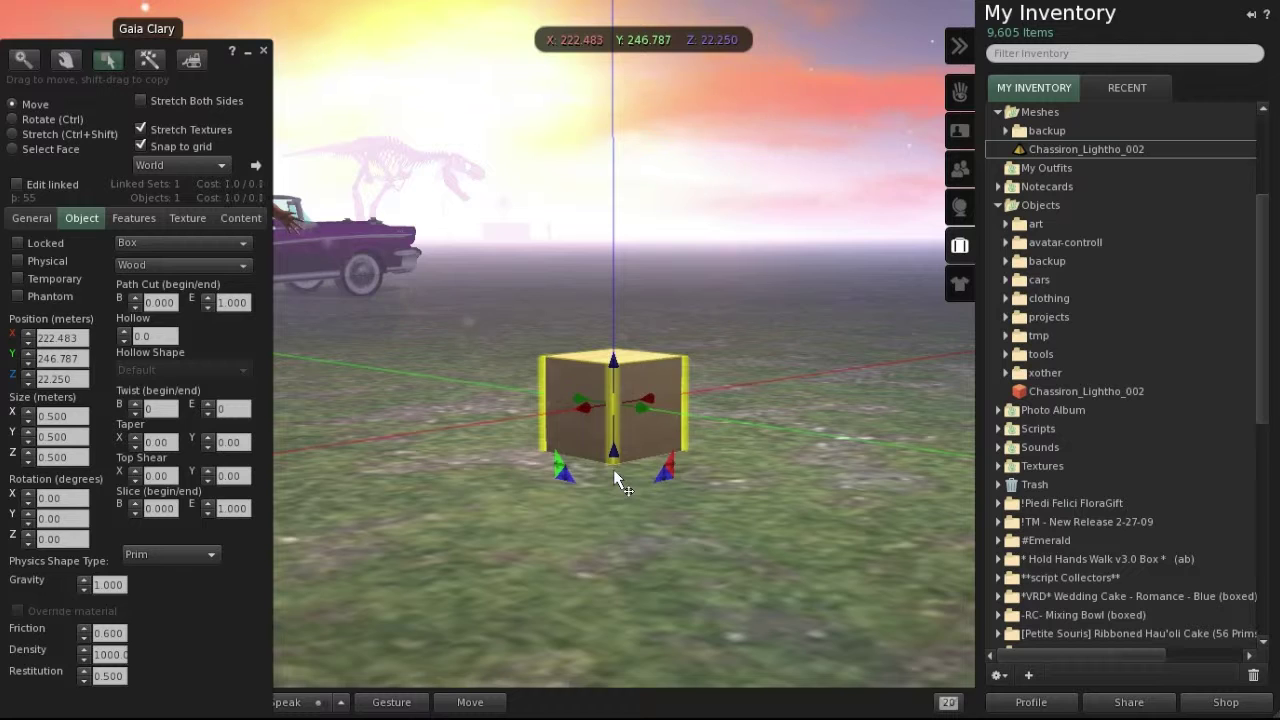
pyautogui.click(87, 218)
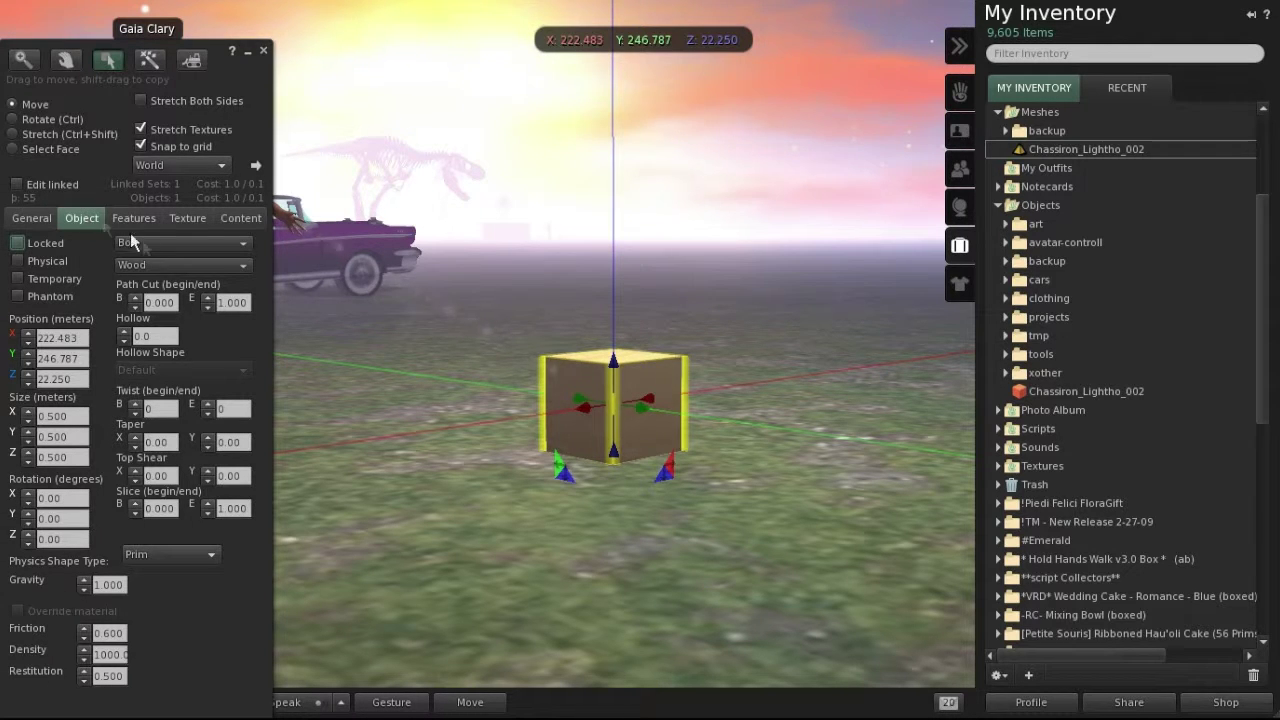
pyautogui.click(240, 248)
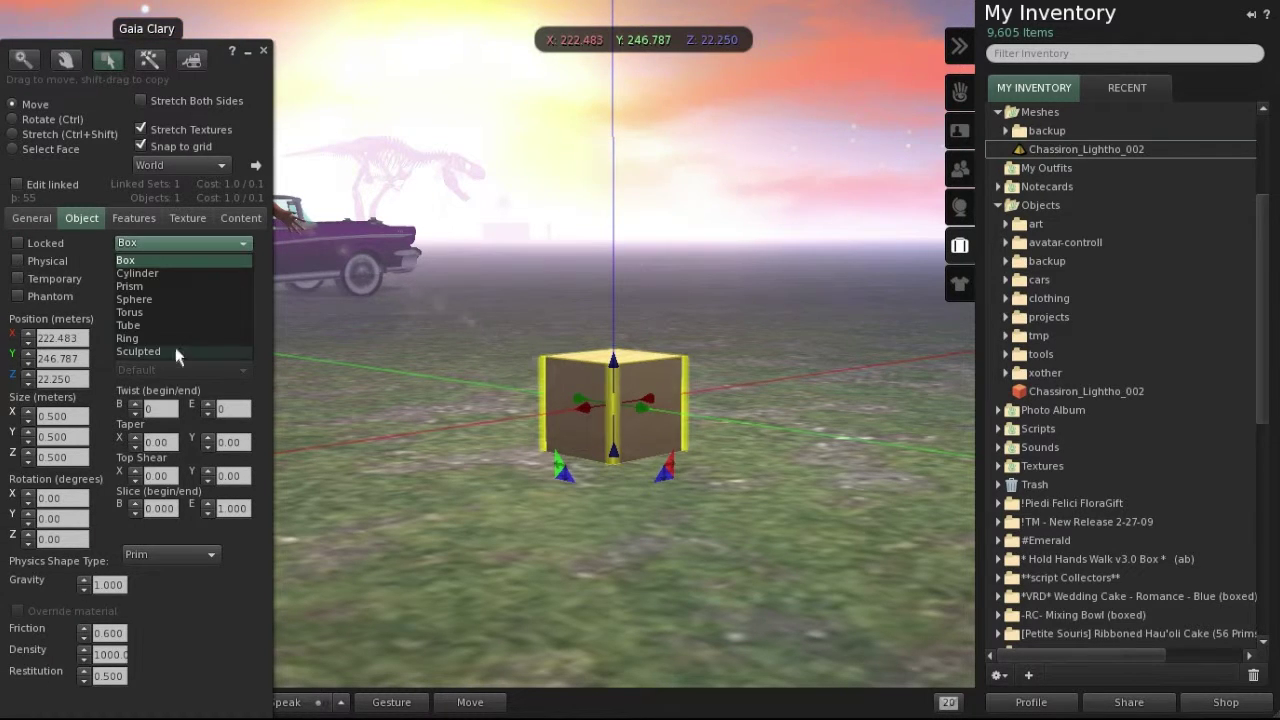
pyautogui.click(156, 352)
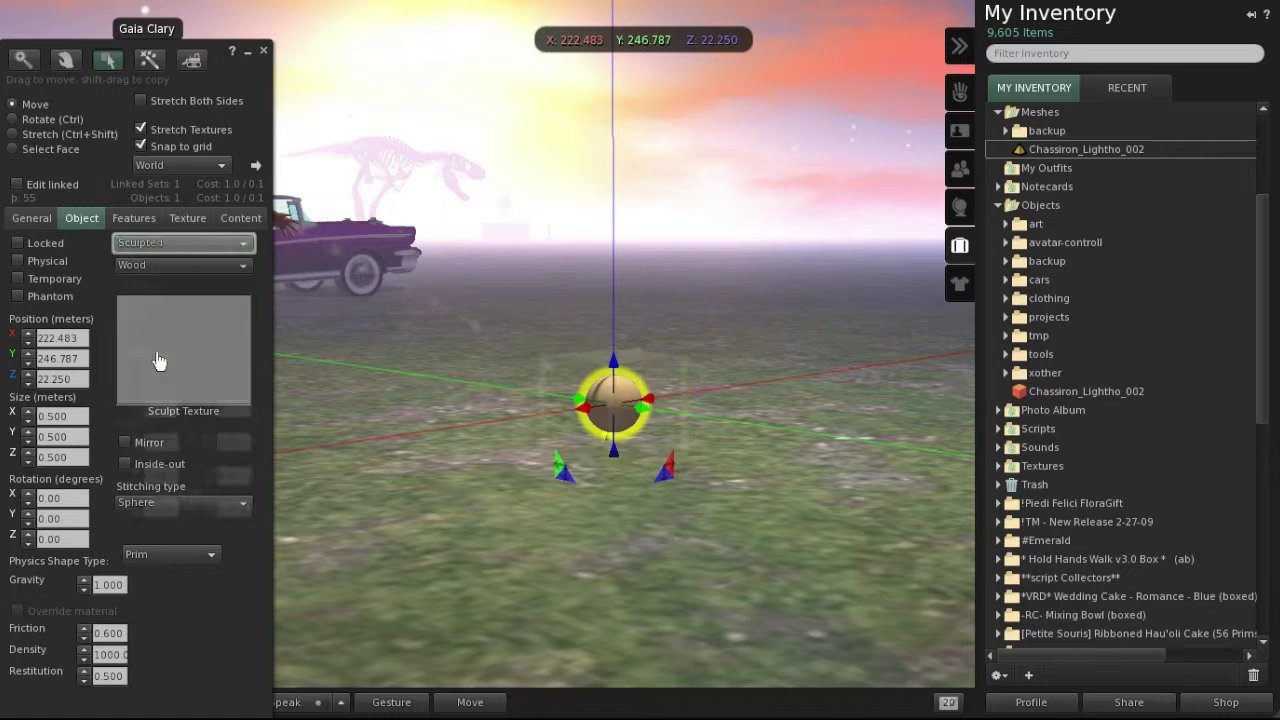
pyautogui.click(241, 504)
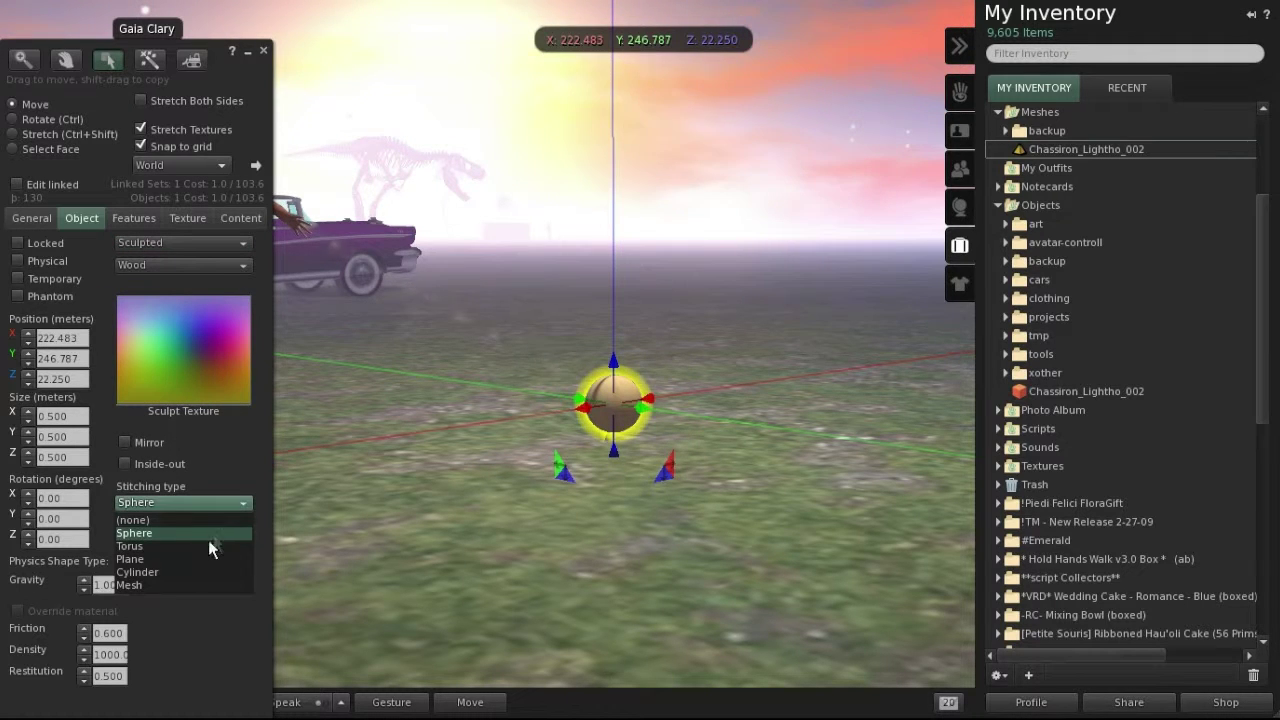
pyautogui.click(137, 588)
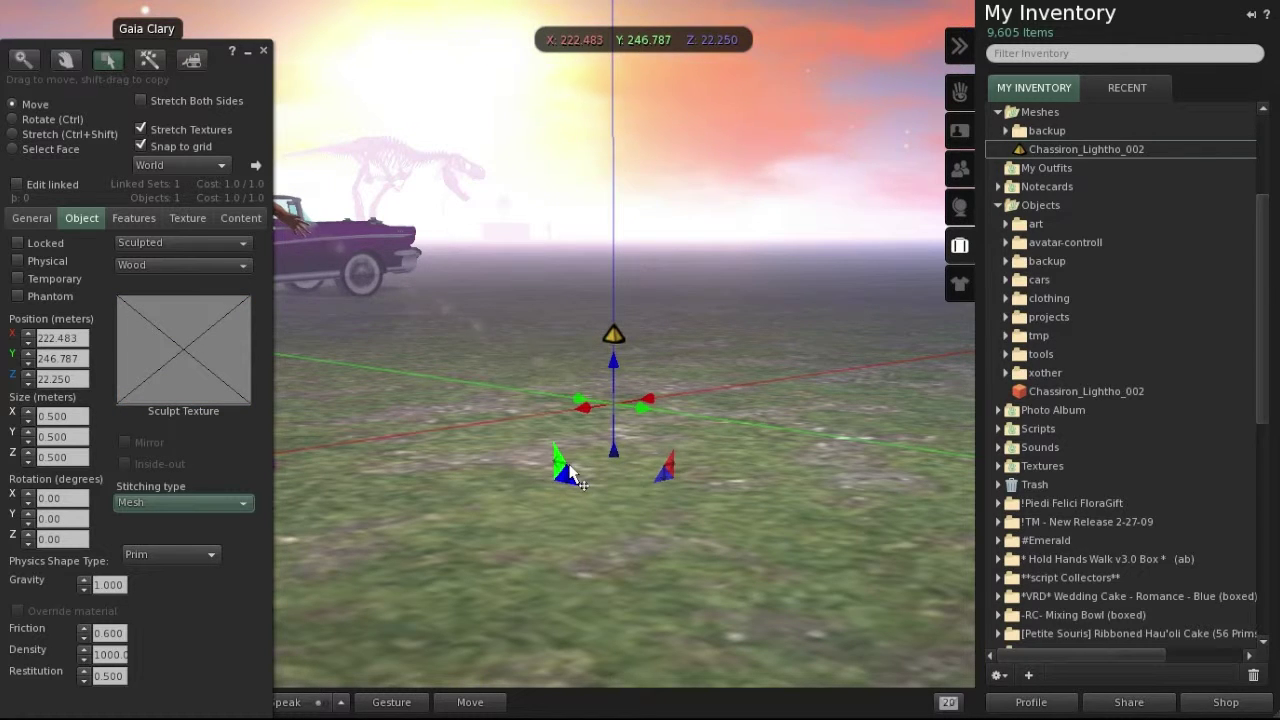
# Step: Drop the Chassiron_Lightho_002 mesh onto the prim's Sculpt Texture and zoom in on the small lighthouse
pyautogui.click(1153, 150)
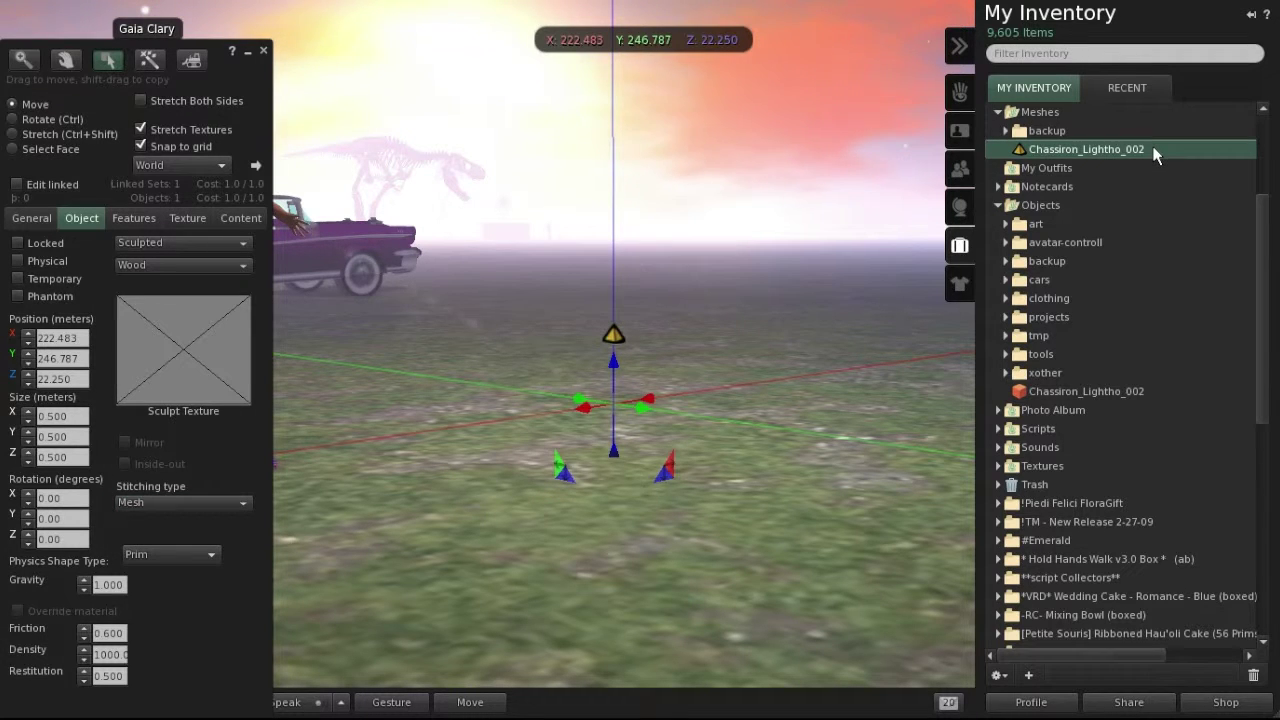
pyautogui.moveTo(1153, 150); pyautogui.dragTo(928, 140)
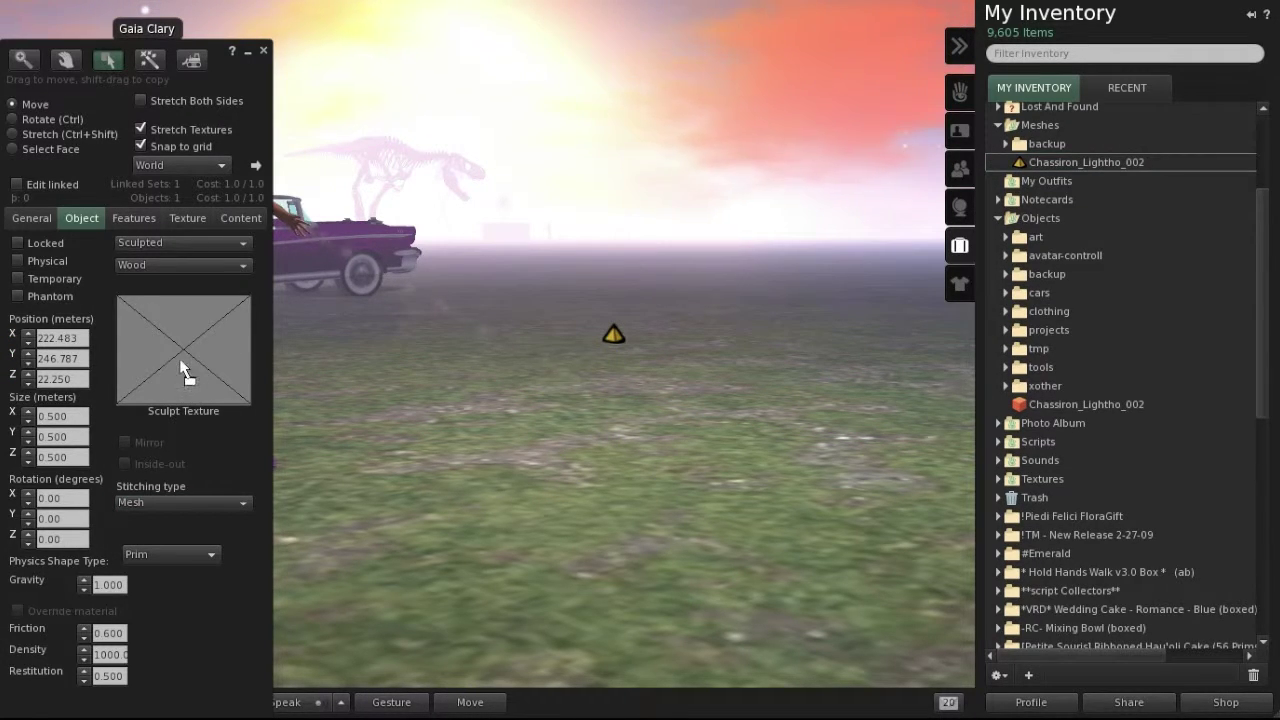
pyautogui.moveTo(183, 370); pyautogui.dragTo(185, 370)
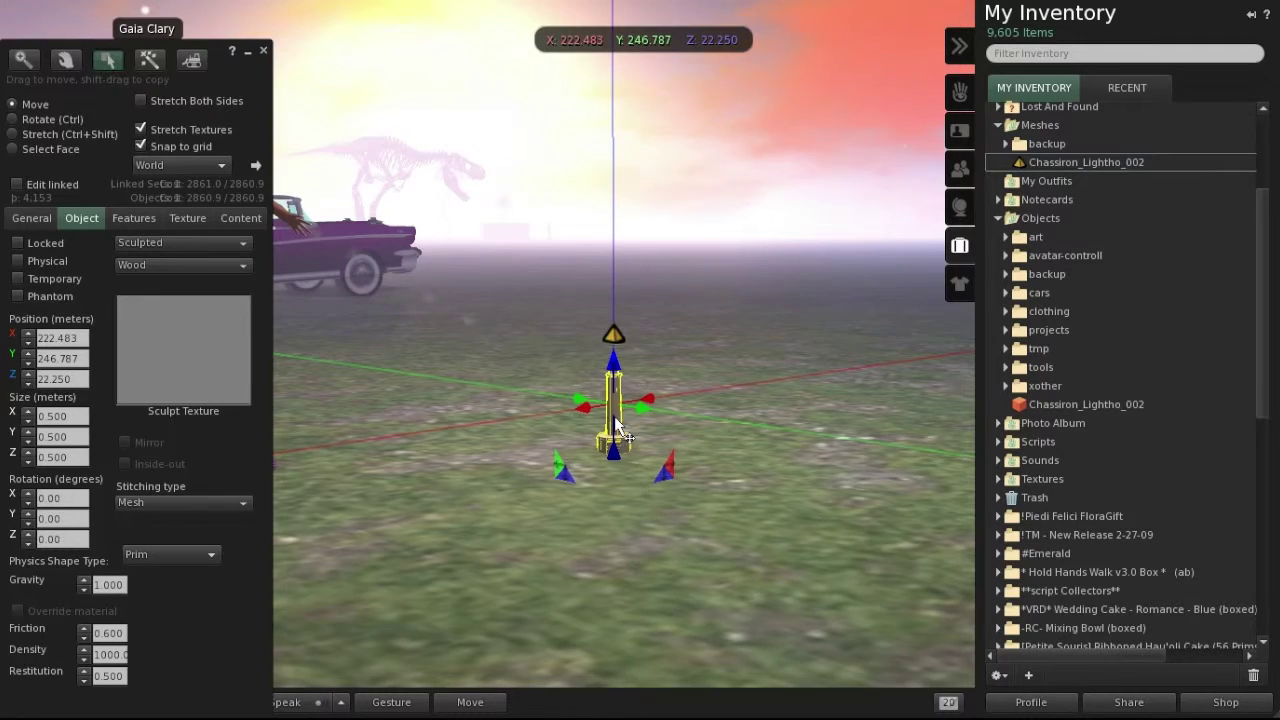
pyautogui.press('Escape')
pyautogui.keyDown('alt'); pyautogui.moveTo(617, 425); pyautogui.dragTo(617, 320); pyautogui.keyUp('alt')
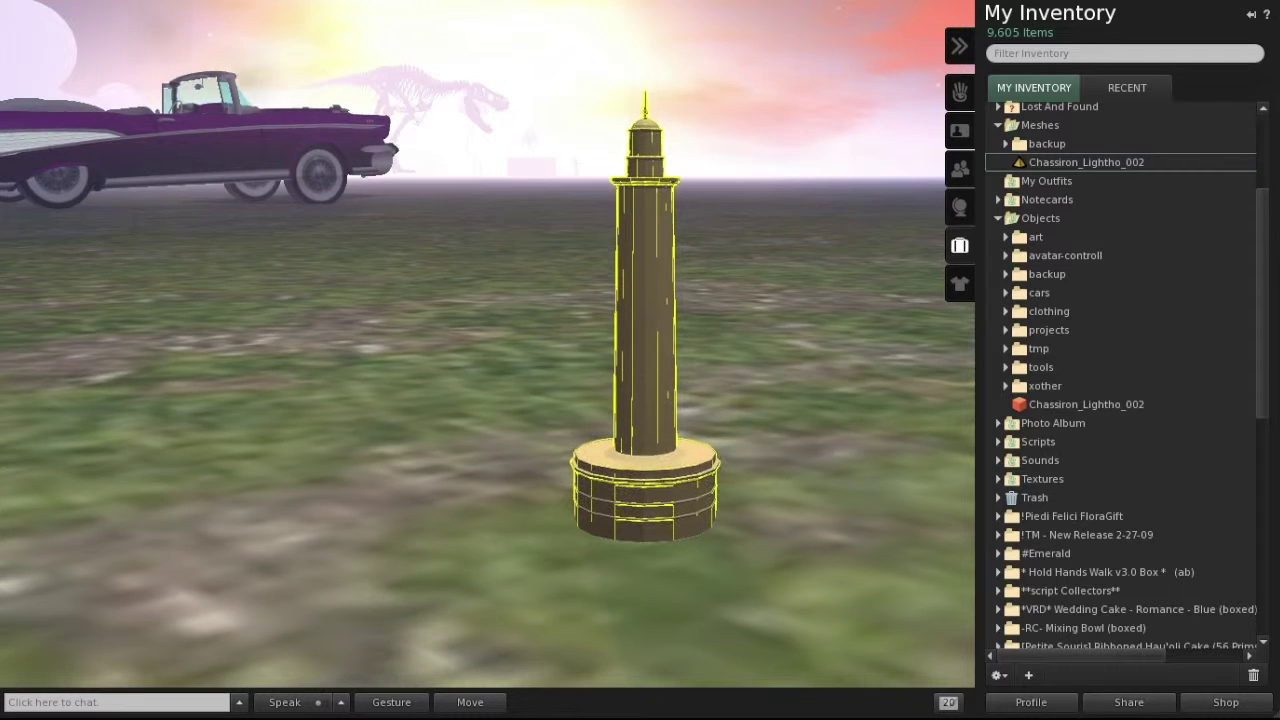
pyautogui.hotkey('ctrl', 'b')
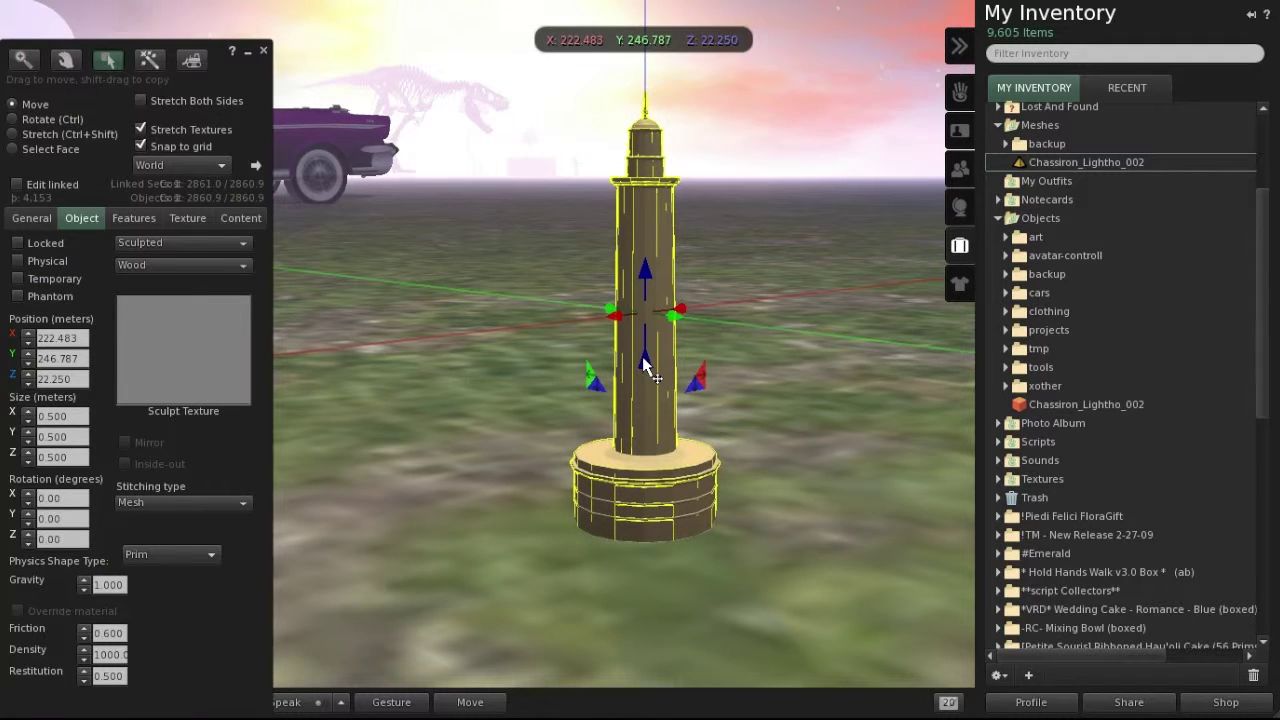
# Step: Enter 5 m for the lighthouse's X and Y sizes
pyautogui.click(60, 416)
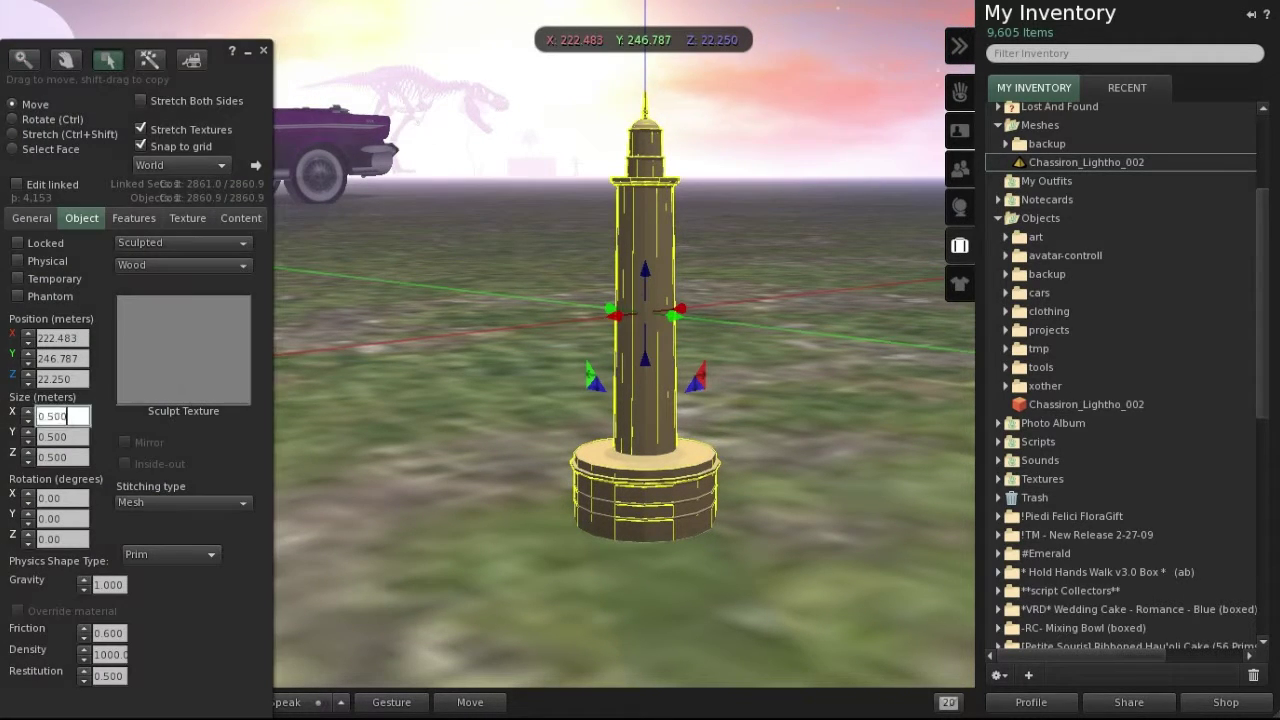
pyautogui.write('5')
pyautogui.press('Tab')
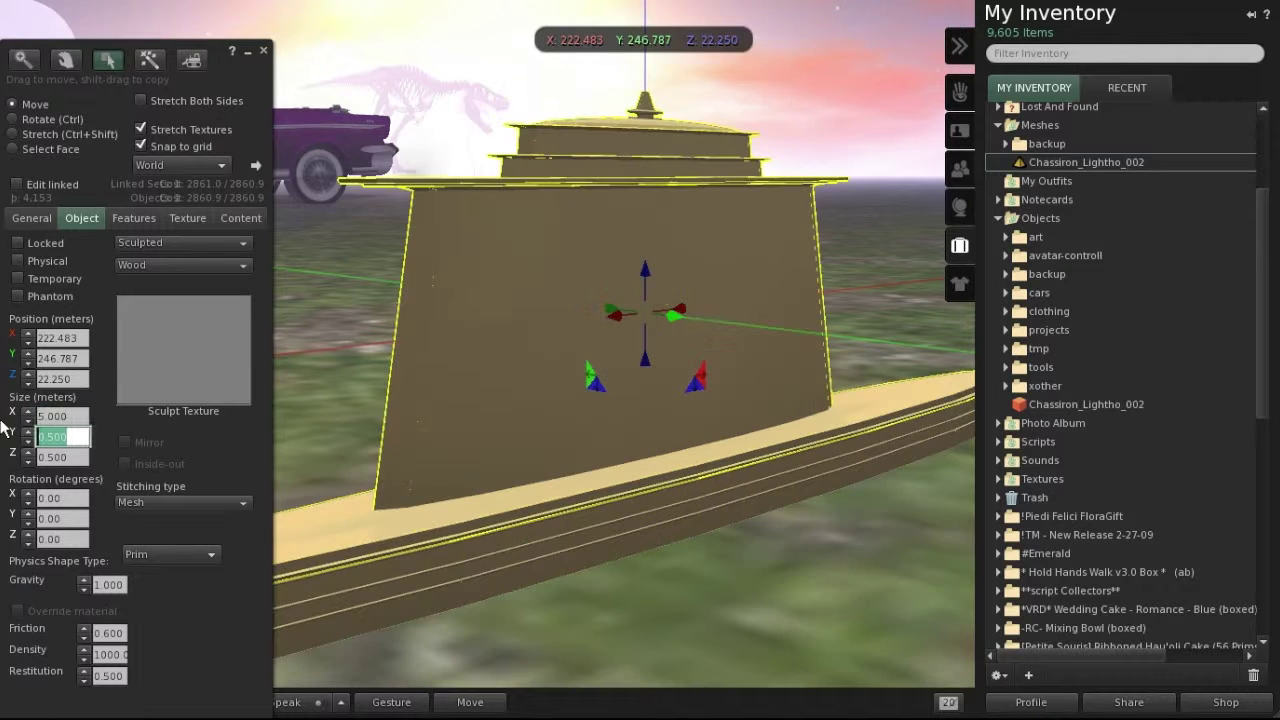
pyautogui.write('5')
pyautogui.press('Tab')
pyautogui.press('Tab')
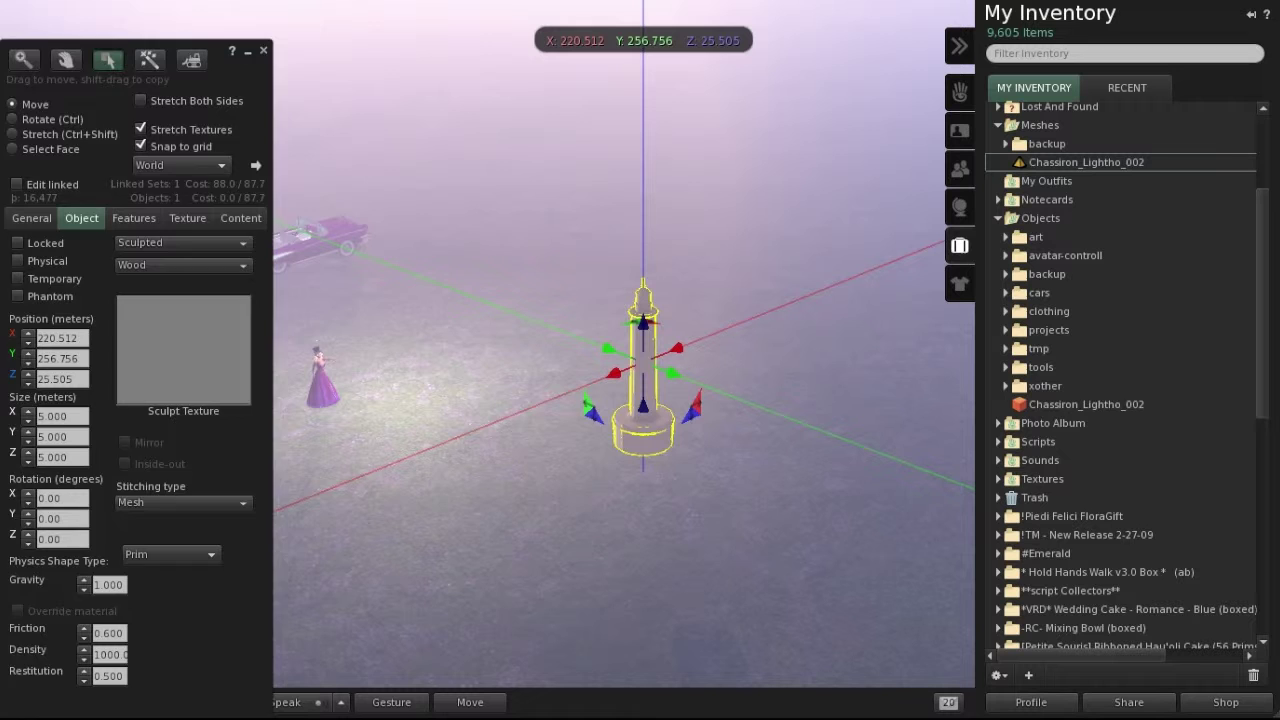
# Step: Resize the lighthouse to 64 m on X, Y and Z and raise it to Z 53.861
pyautogui.click(24, 414)
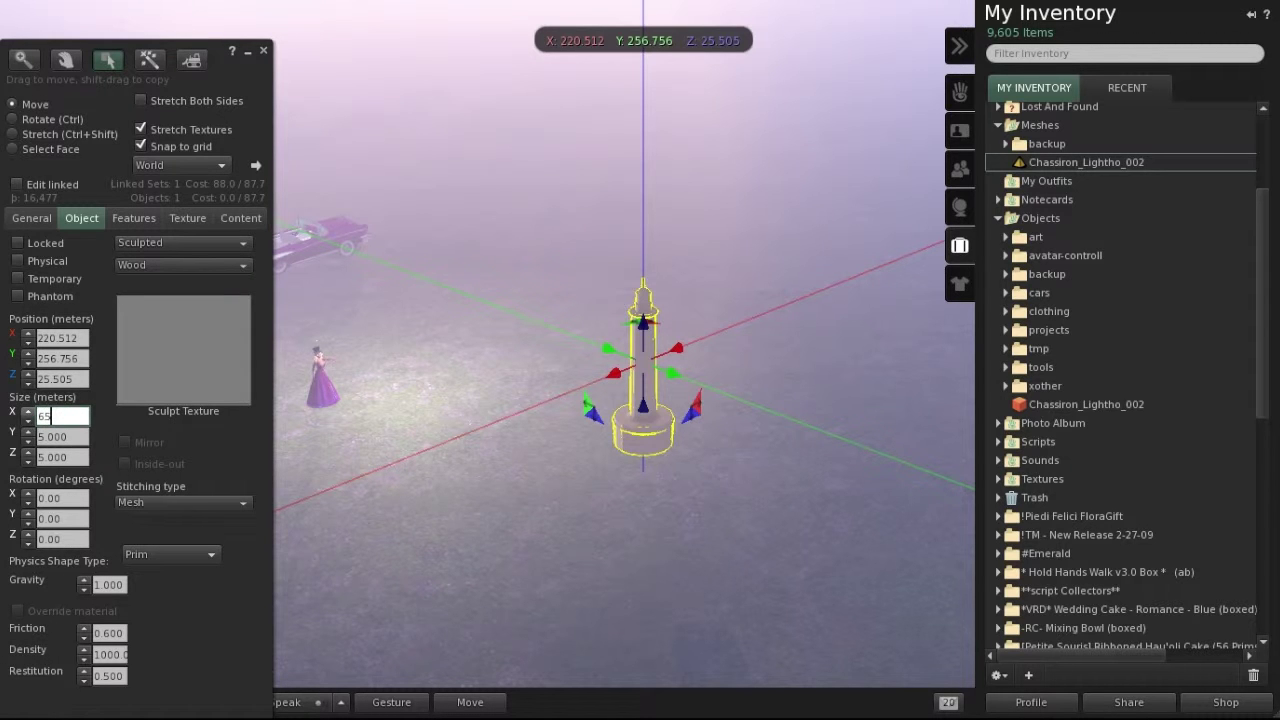
pyautogui.write('64')
pyautogui.press('Tab')
pyautogui.write('64')
pyautogui.press('Tab')
pyautogui.write('64')
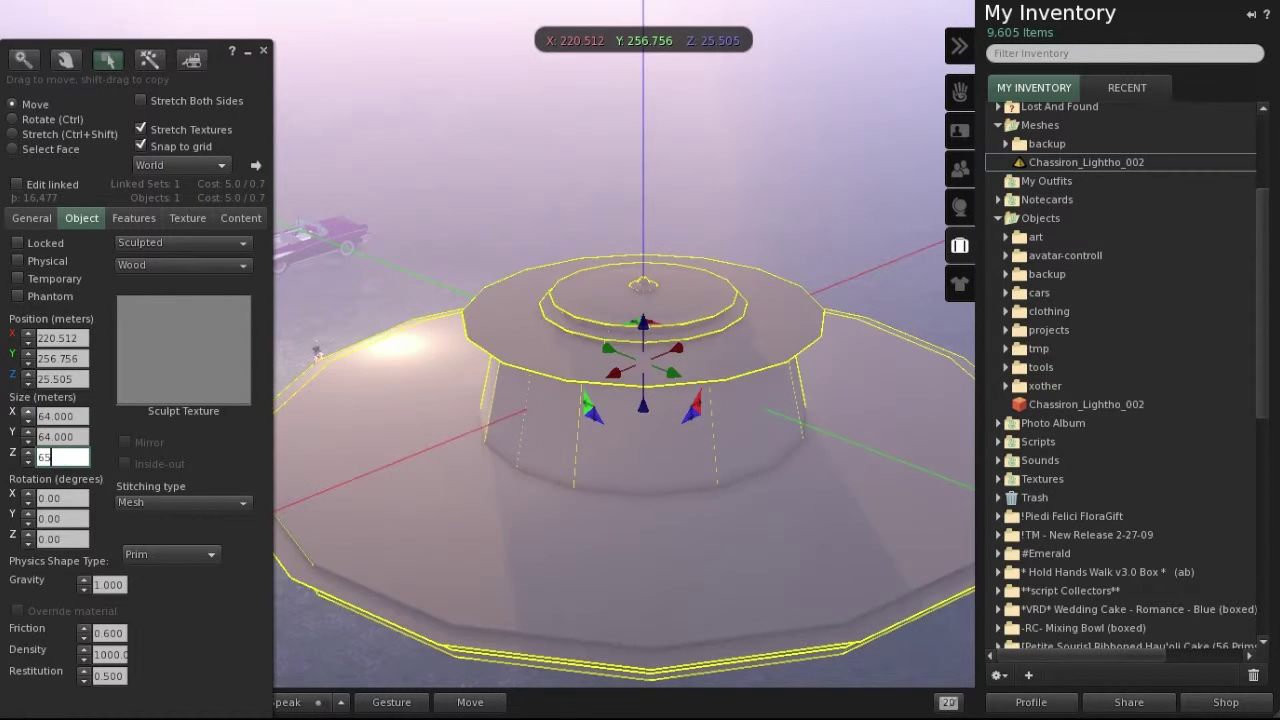
pyautogui.press('Tab')
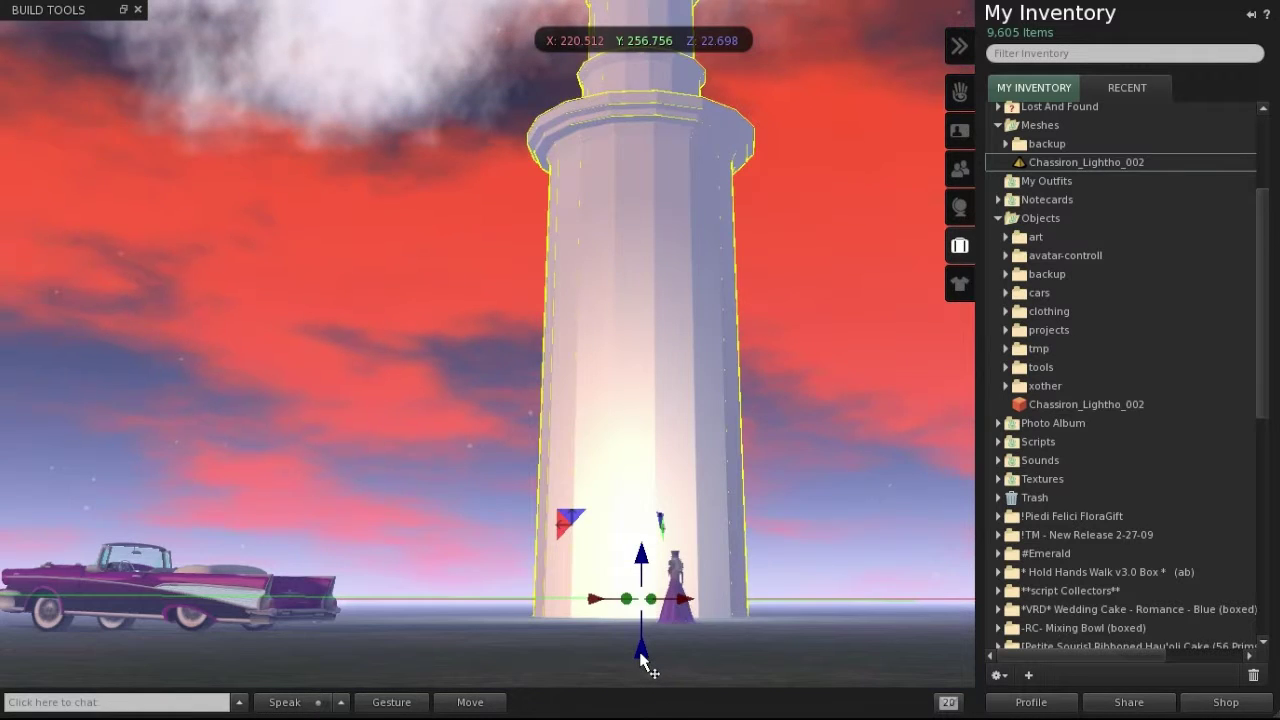
pyautogui.moveTo(646, 663); pyautogui.dragTo(615, 5)
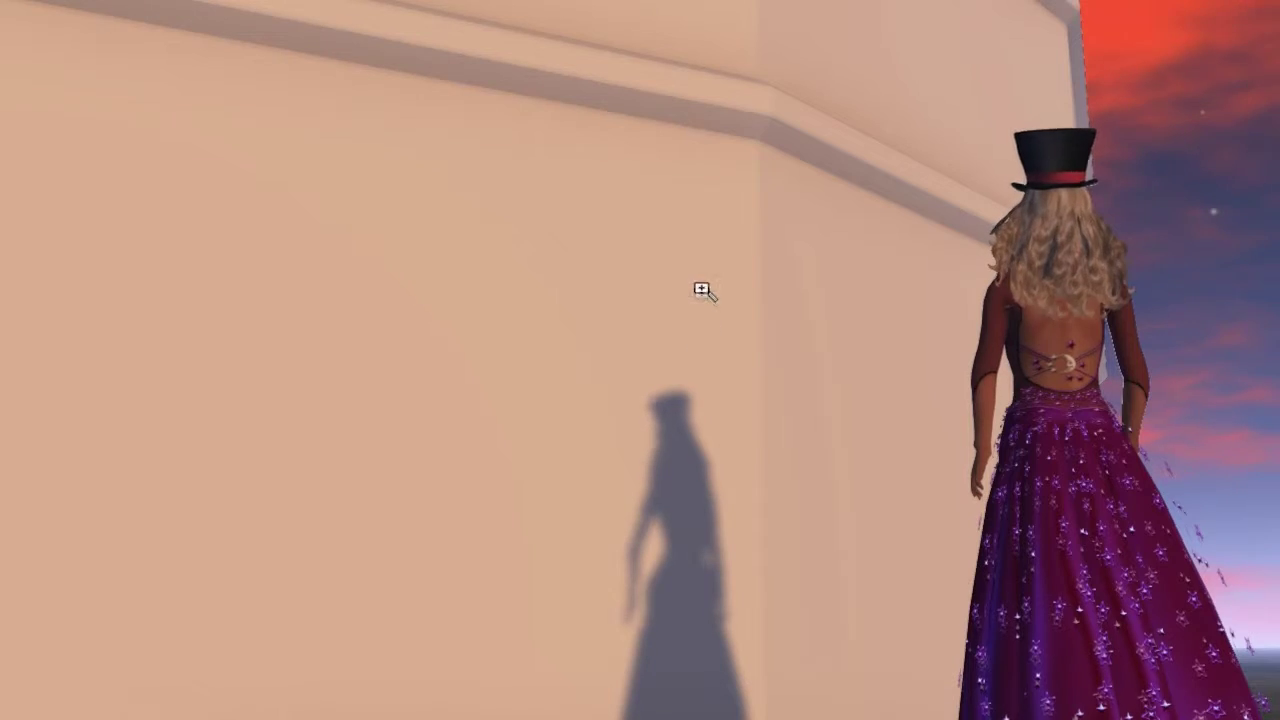
pyautogui.keyDown('ctrl'); pyautogui.keyDown('alt'); pyautogui.moveTo(705, 290); pyautogui.dragTo(683, 0); pyautogui.keyUp('alt'); pyautogui.keyUp('ctrl')
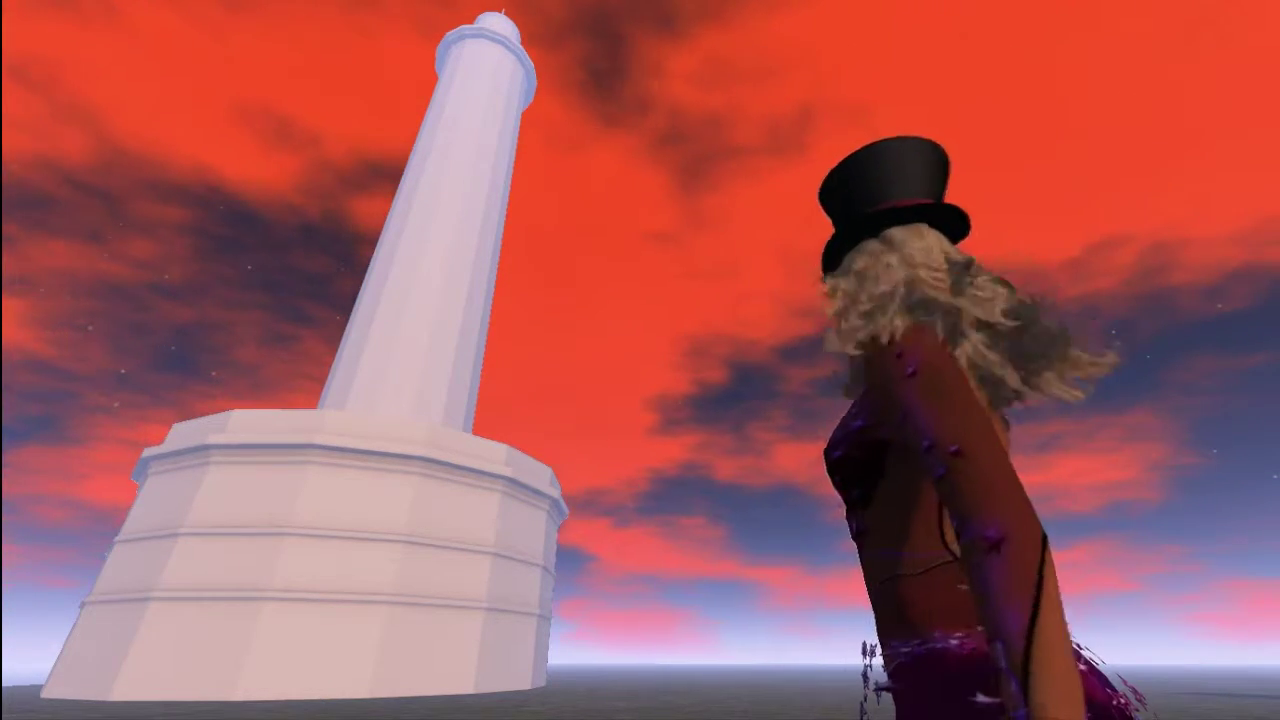
# Step: Walk to the lighthouse base, fly up, land on the balcony and move around the tower
pyautogui.press('Up')
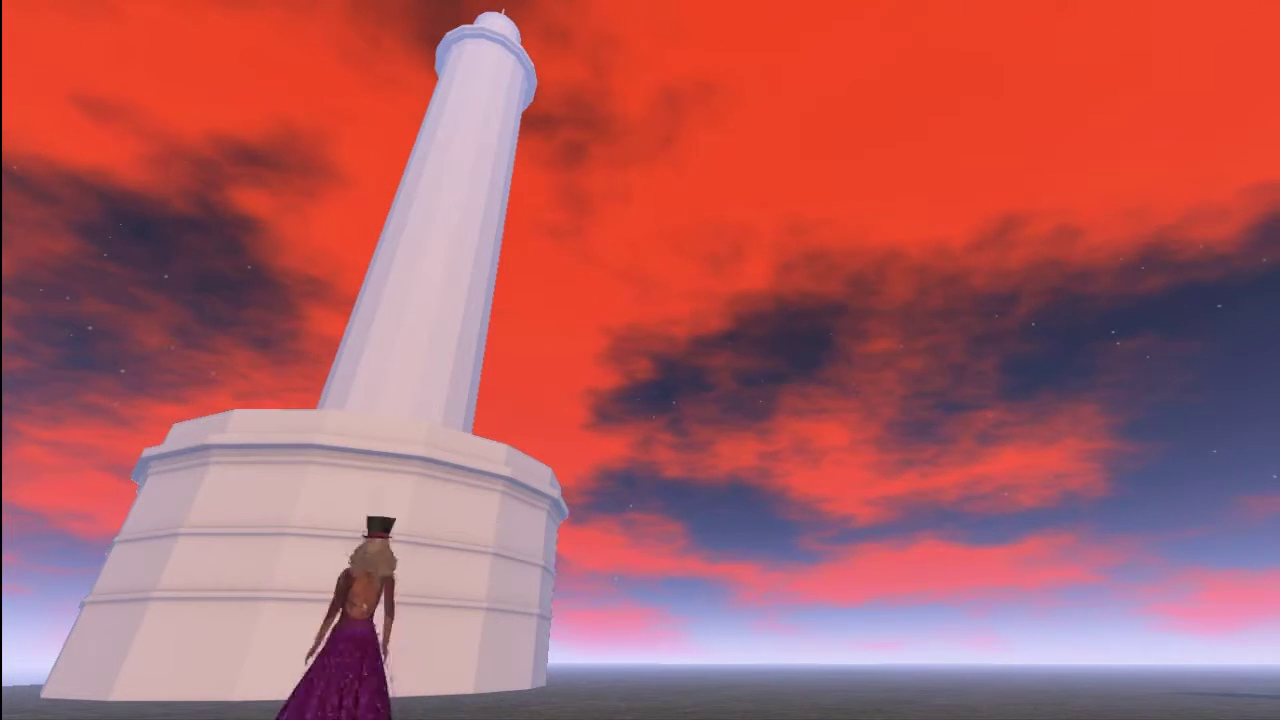
pyautogui.press('pageup')
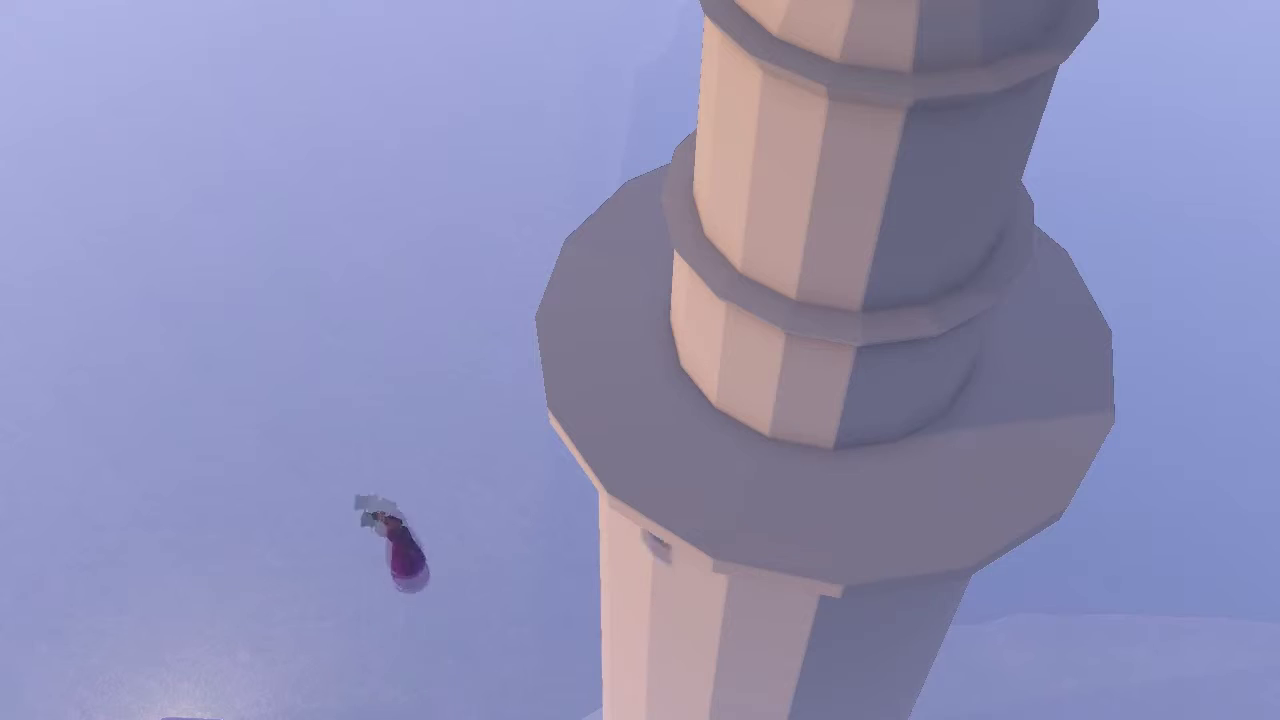
pyautogui.press('Up')
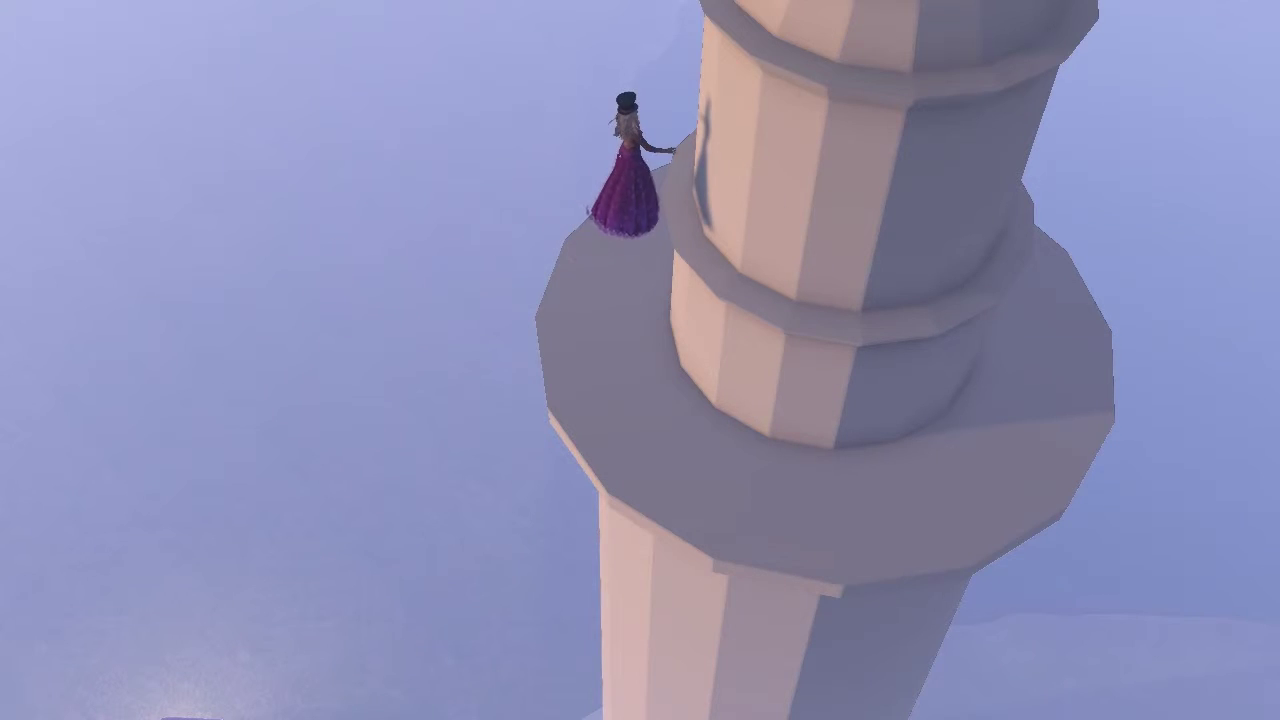
pyautogui.press('Left')
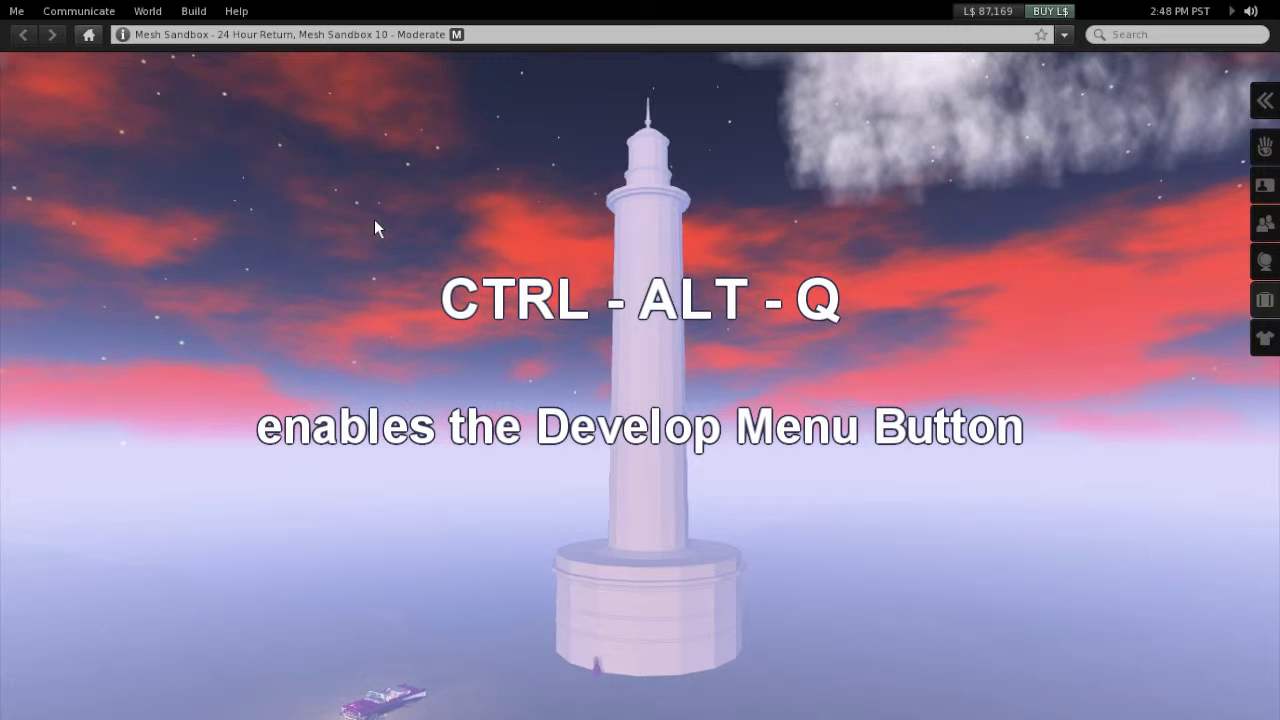
# Step: Enable the Develop menu with Ctrl+Alt+Q and turn on Render Metadata > Physics Shapes
pyautogui.hotkey('ctrl', 'alt', 'q')
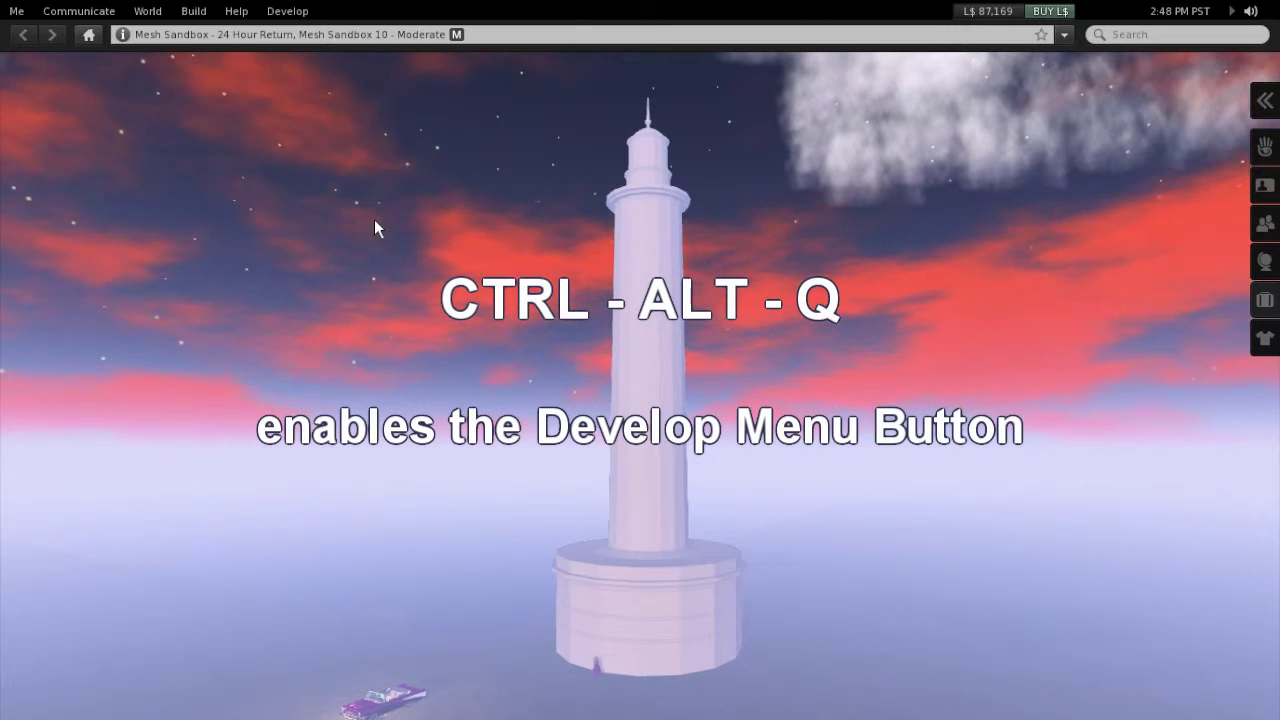
pyautogui.click(290, 15)
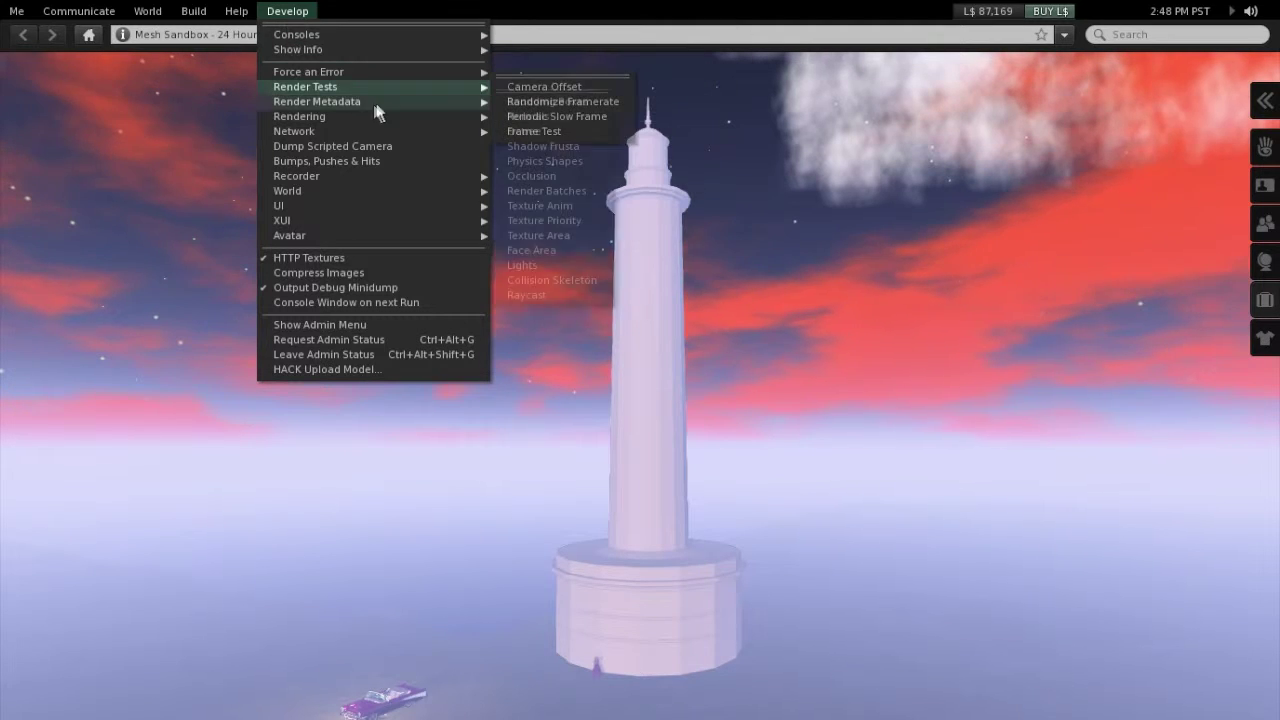
pyautogui.moveTo(369, 113)
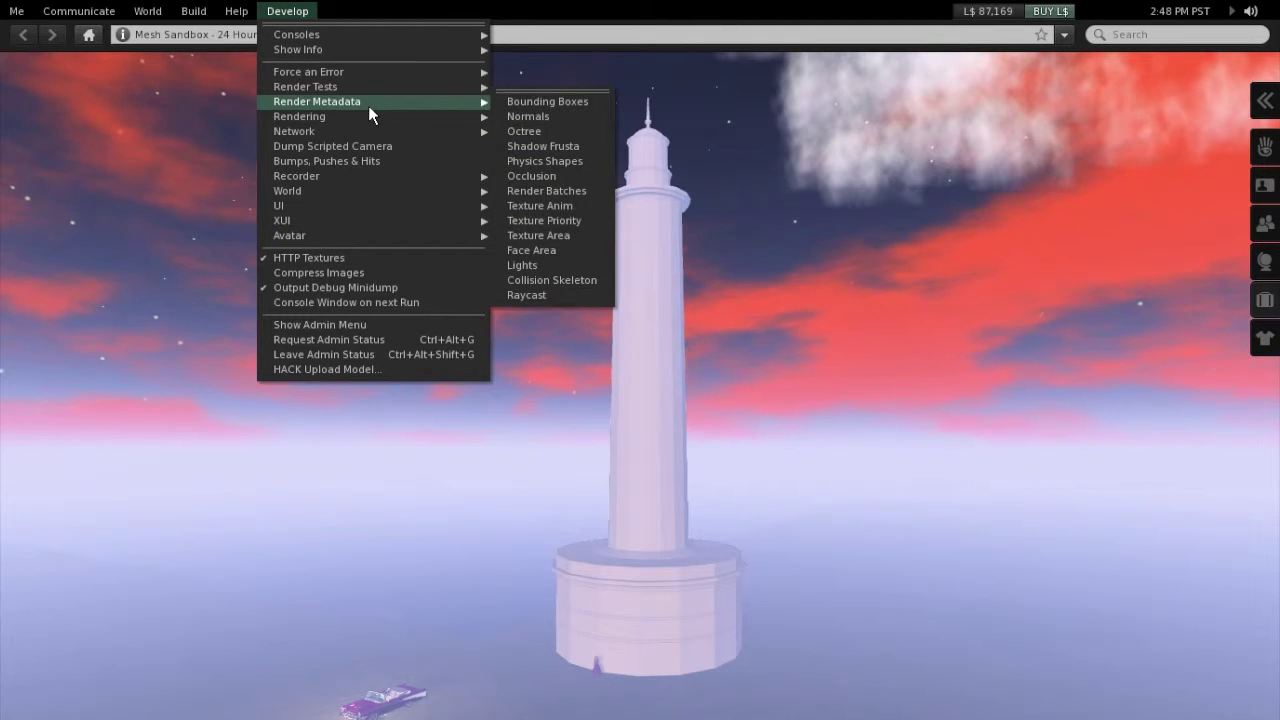
pyautogui.click(588, 162)
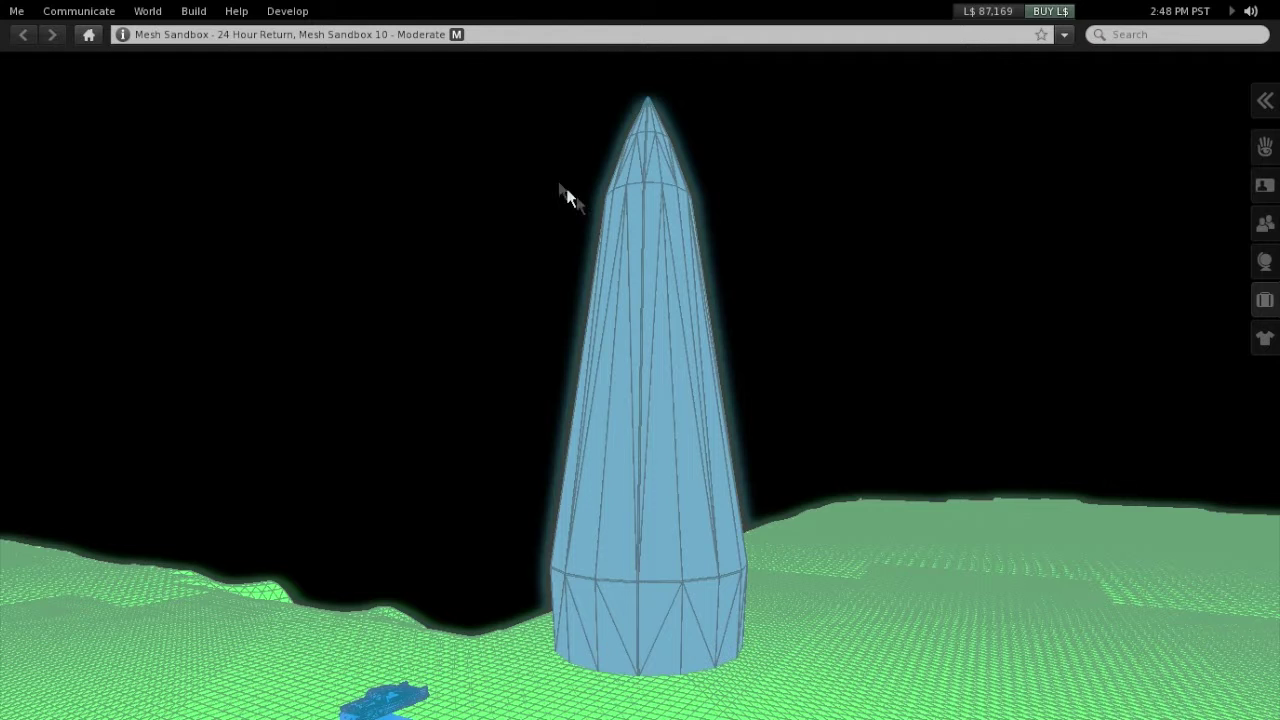
# Step: Edit the lighthouse and change its Physics Shape Type to Prim in the Object tab
pyautogui.rightClick(643, 230)
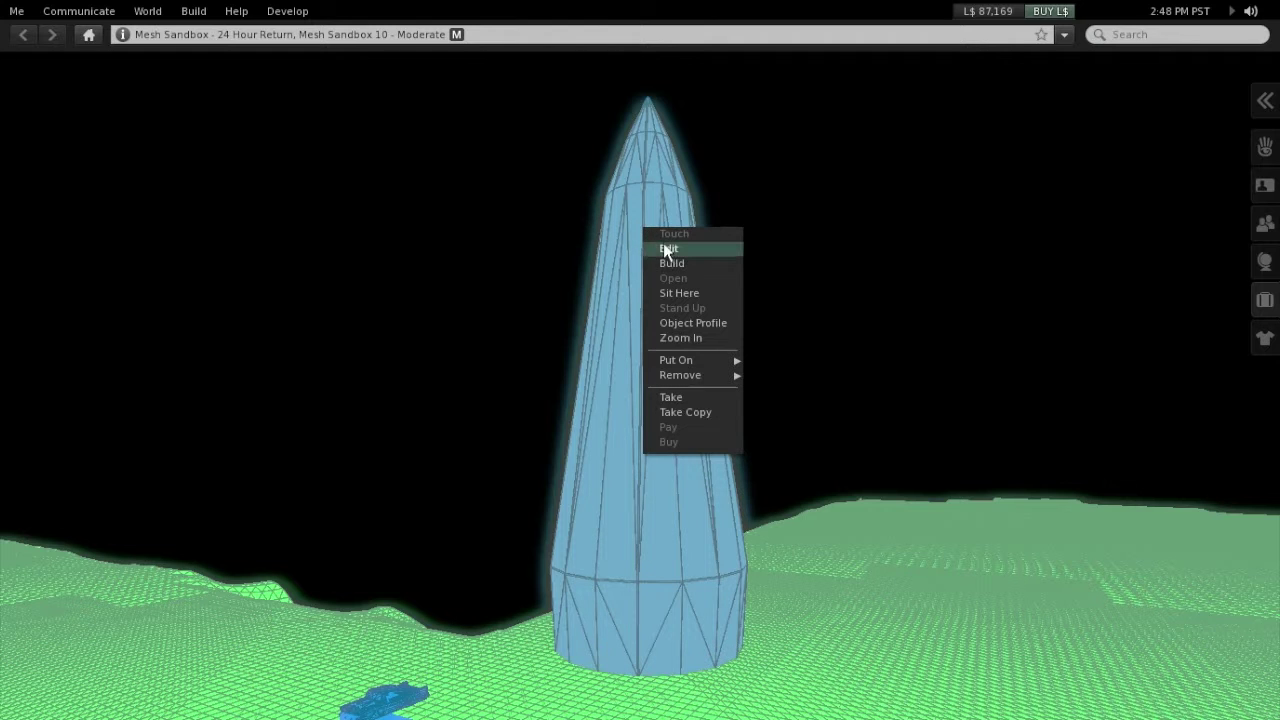
pyautogui.click(663, 247)
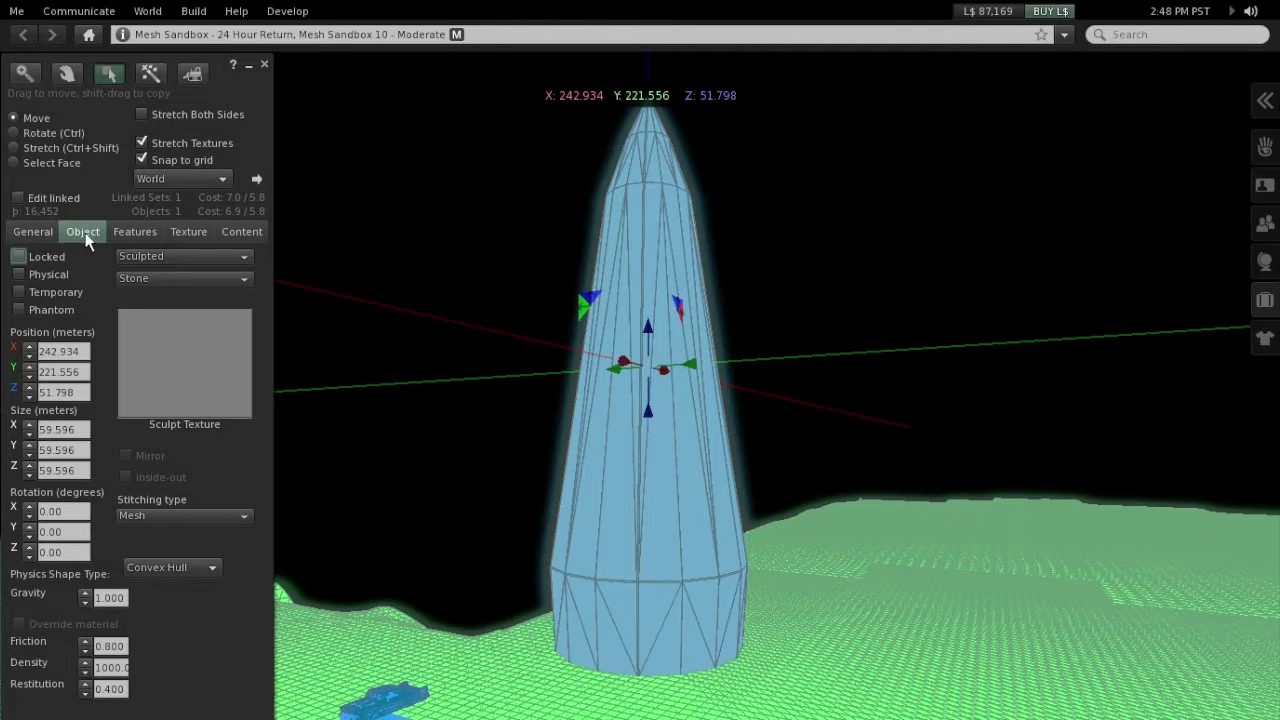
pyautogui.click(210, 570)
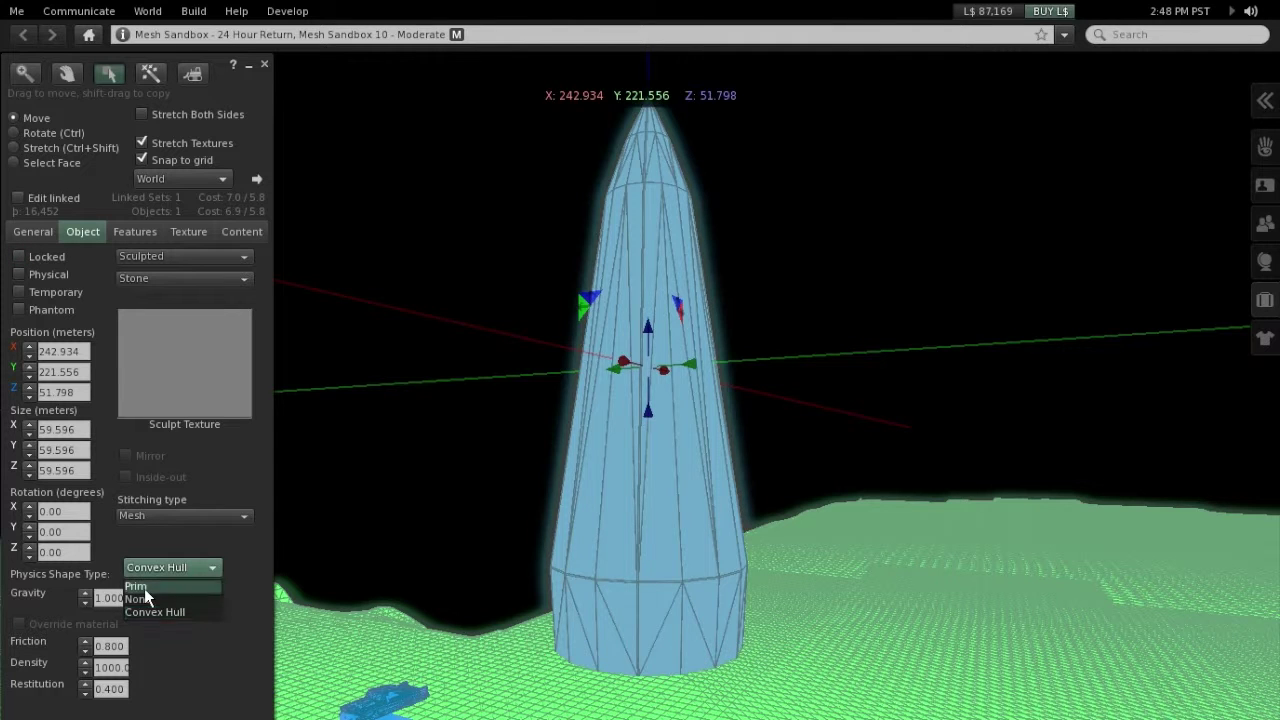
pyautogui.click(144, 587)
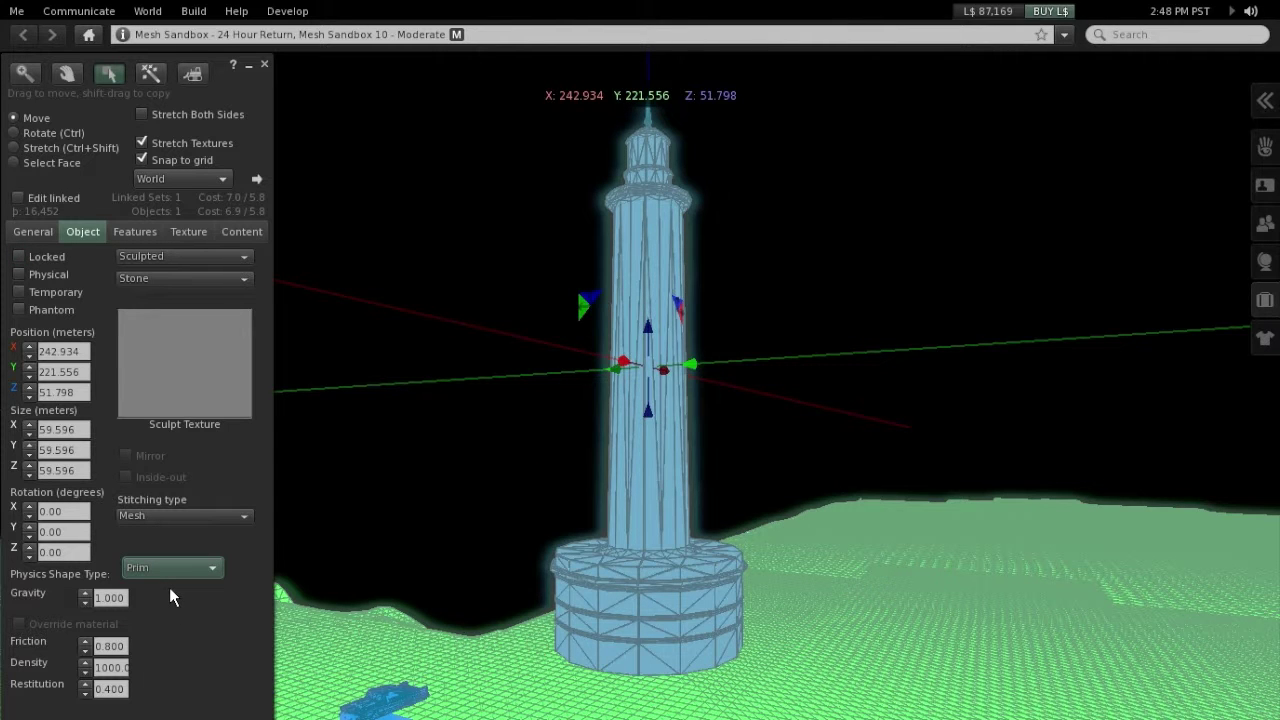